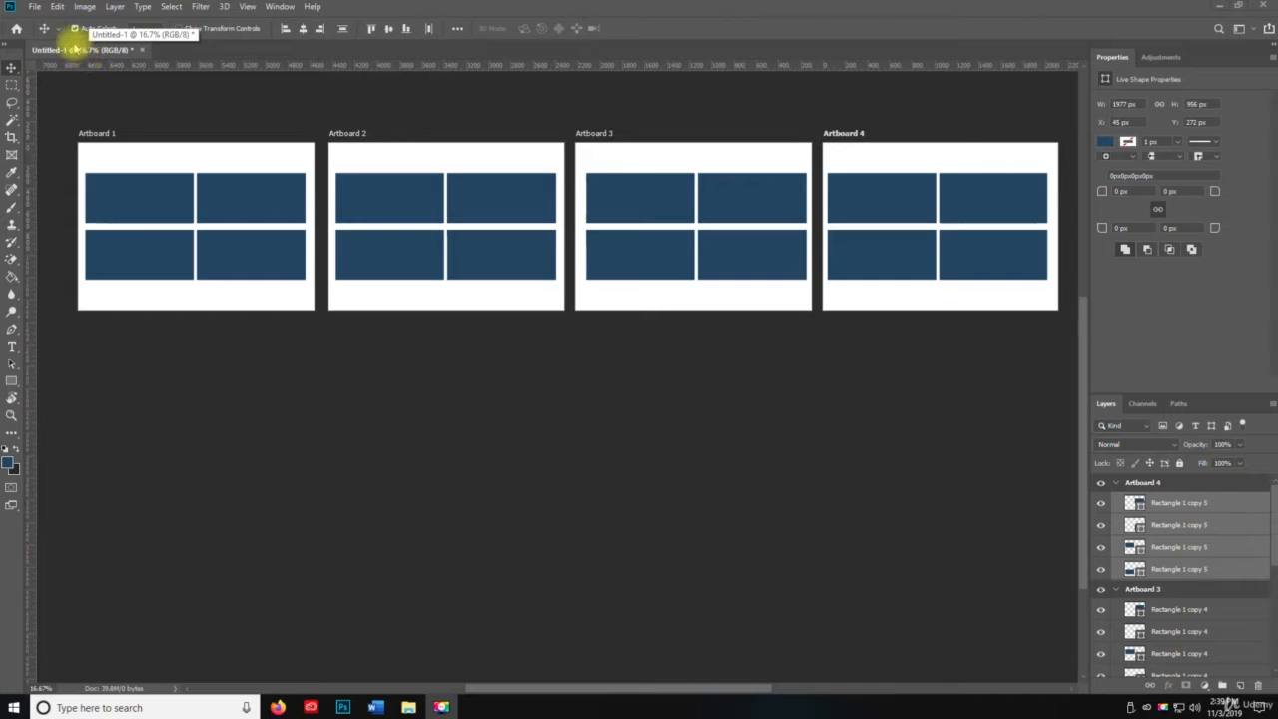
Save the document to the Desktop as the Photoshop file Untitled-1.
click(35, 7)
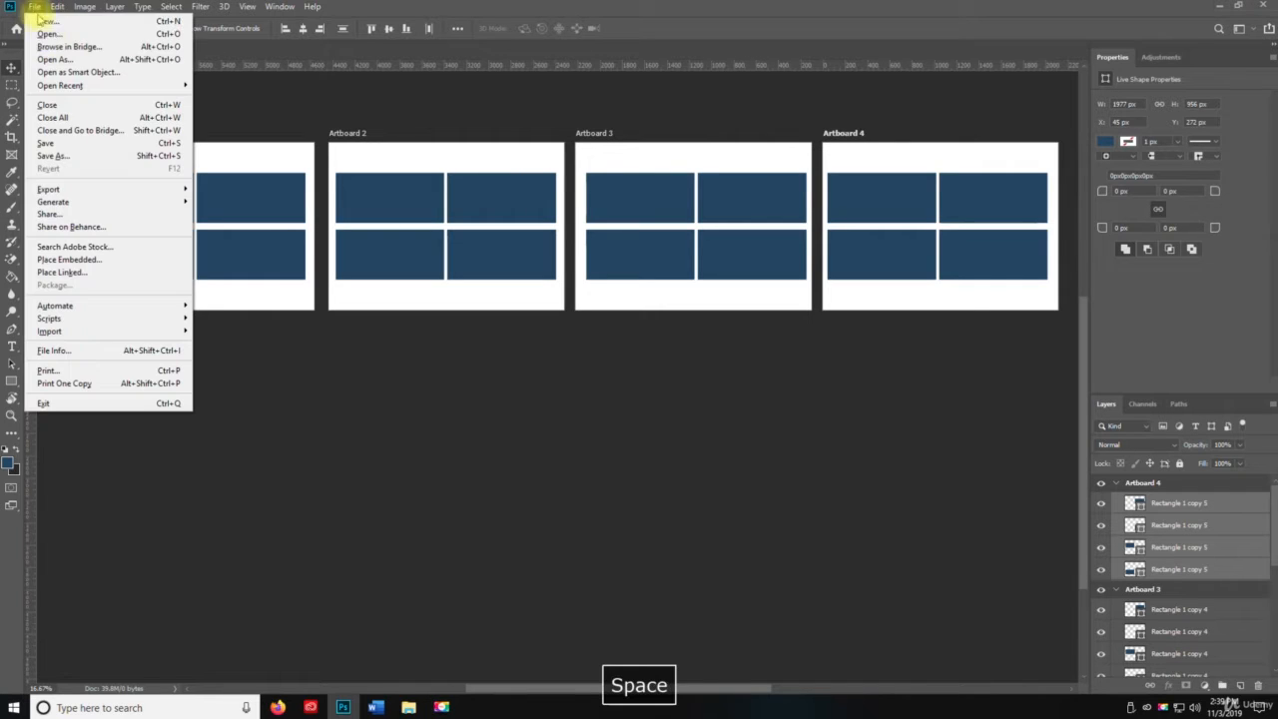
click(79, 154)
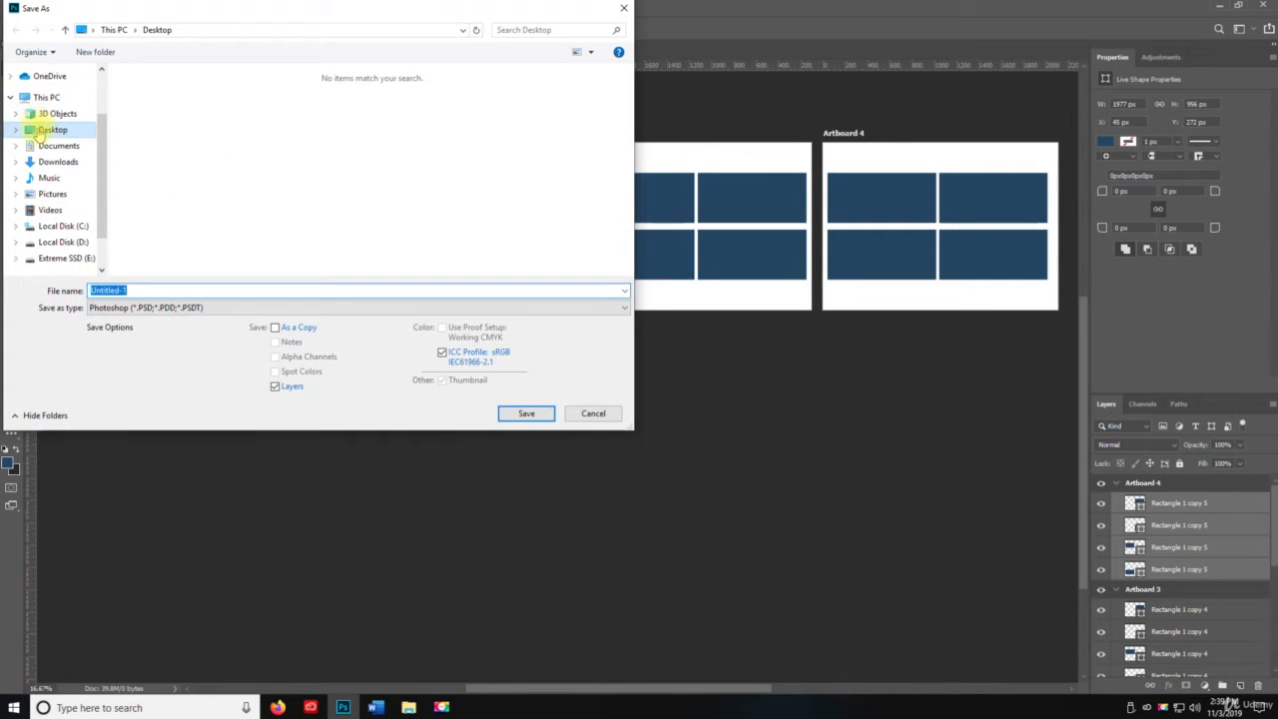
click(524, 413)
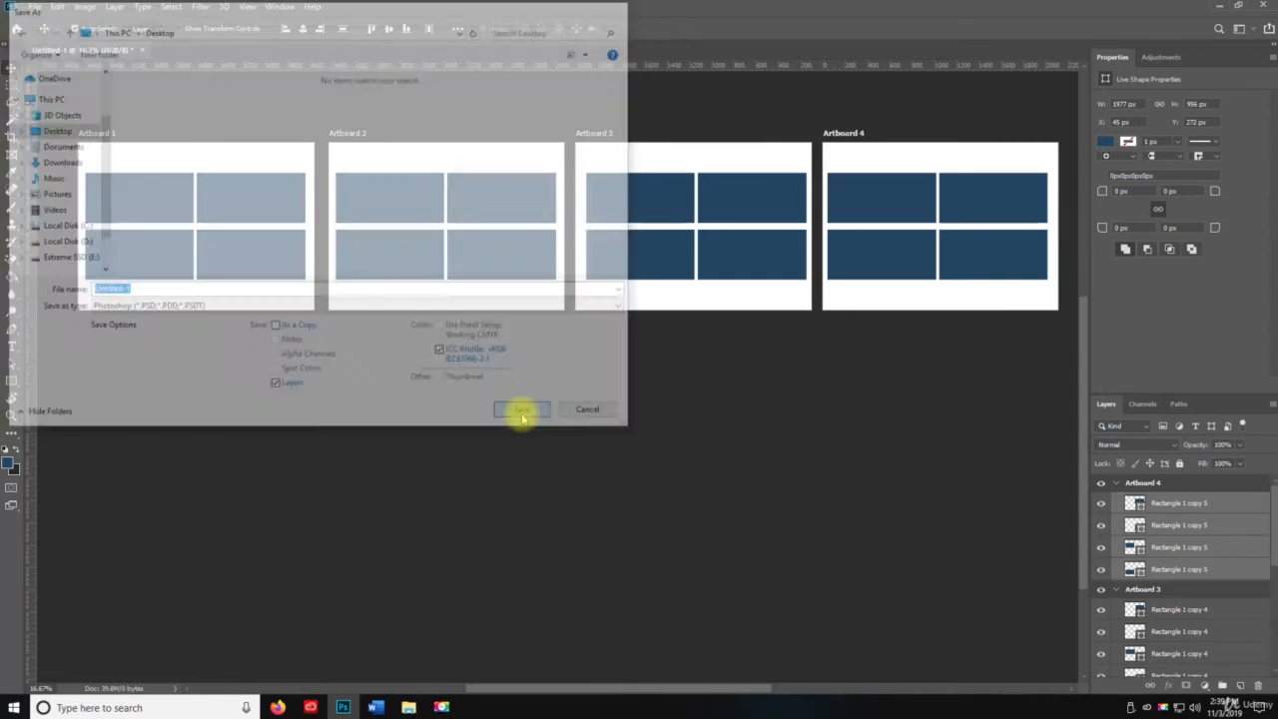
click(783, 204)
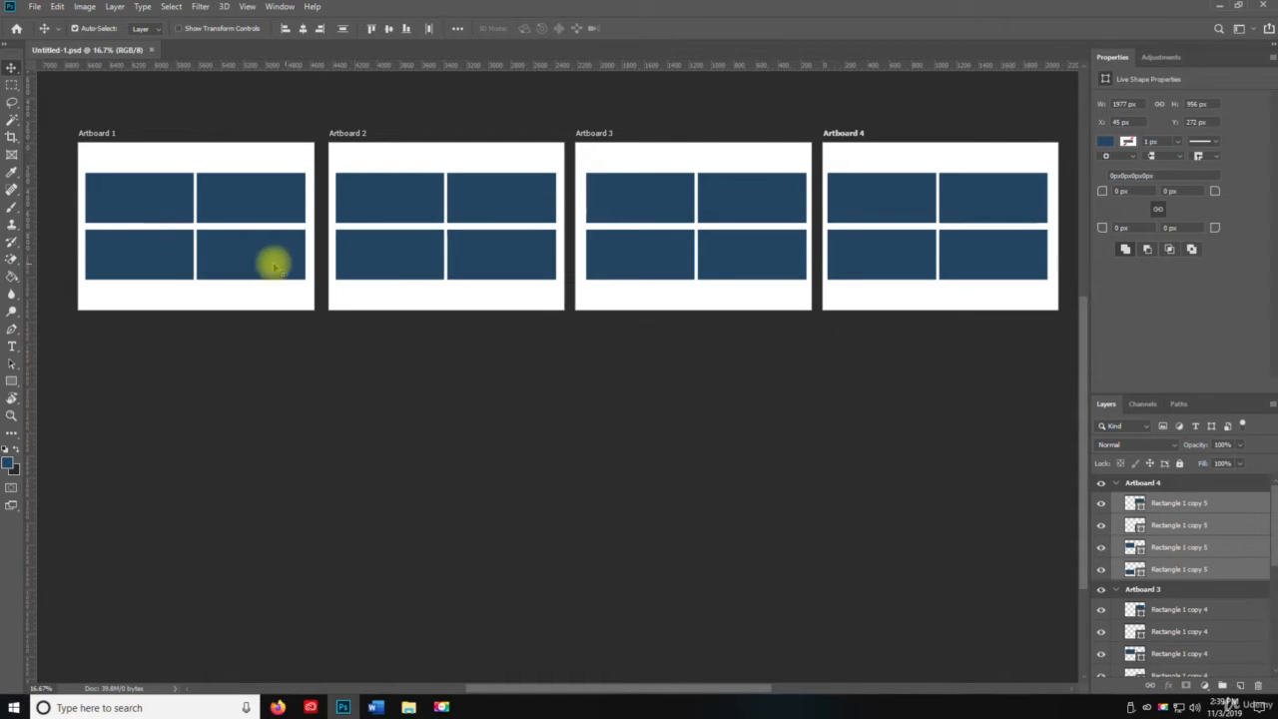
click(12, 87)
click(12, 89)
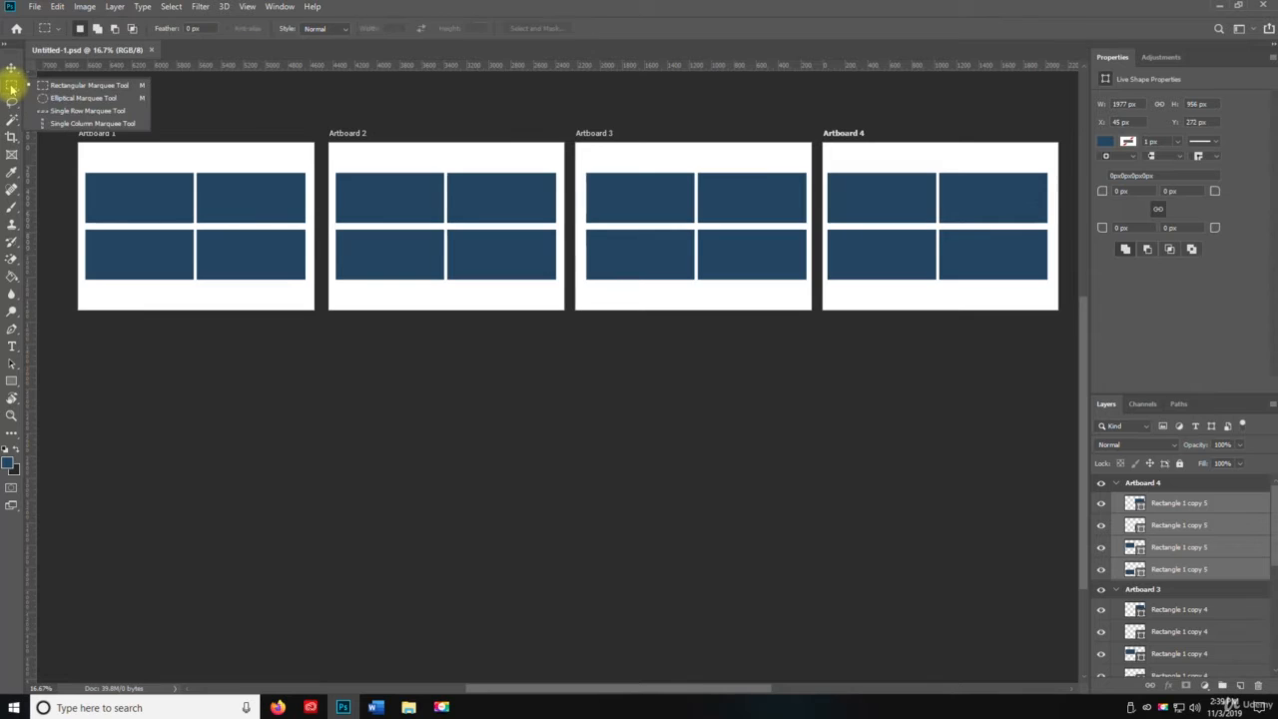
click(86, 86)
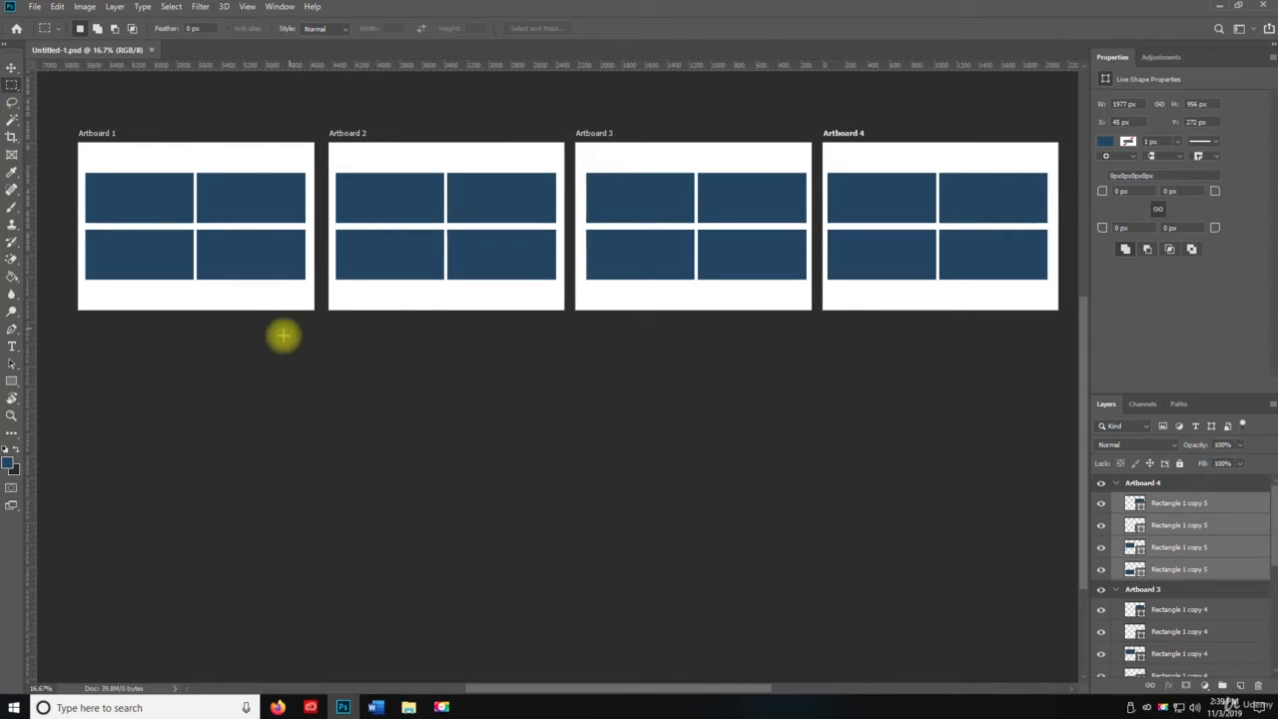
Collapse the layer groups of Artboard 4, Artboard 3 and Artboard 2.
key(space)
drag(251, 289, 406, 402)
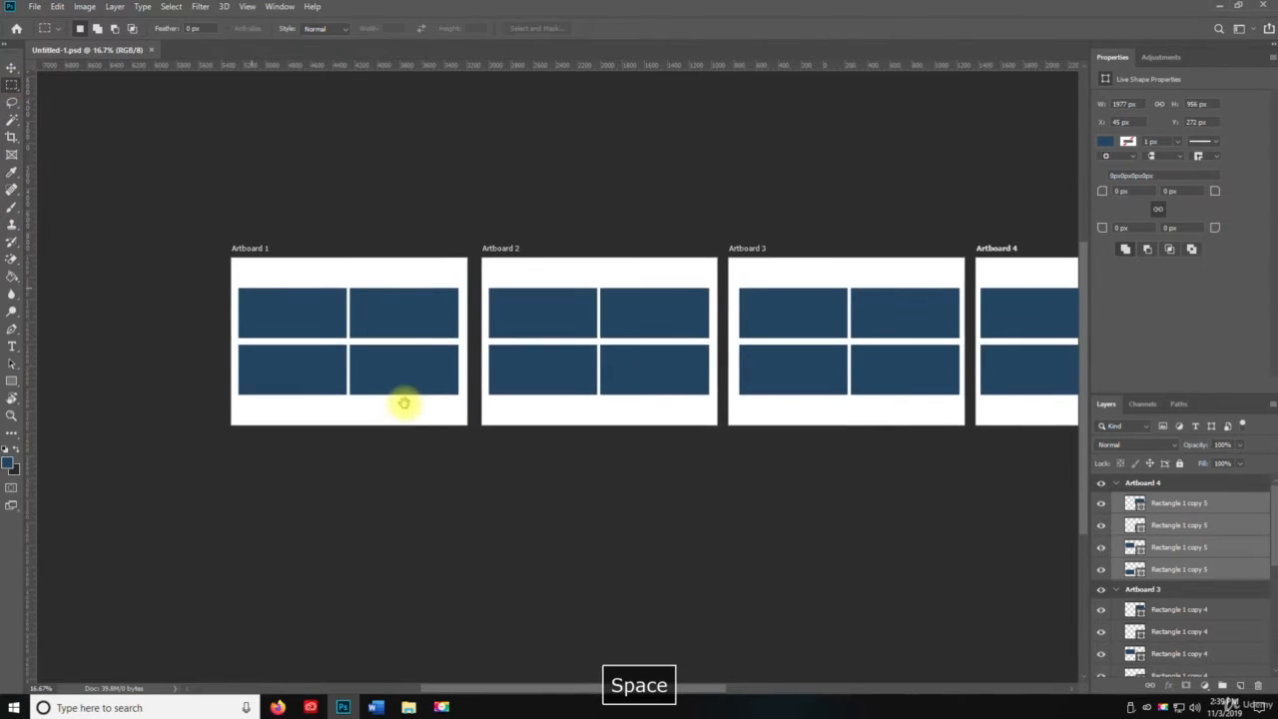
key(z)
click(327, 341)
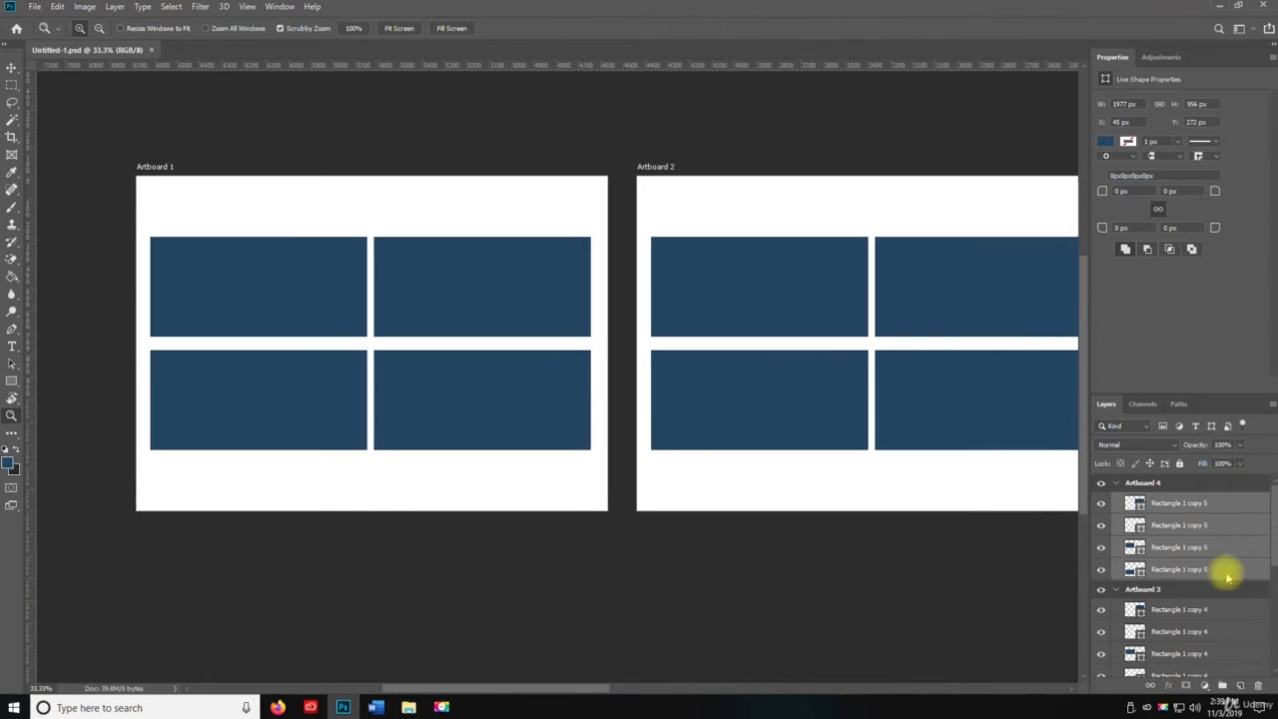
click(1122, 483)
click(1118, 484)
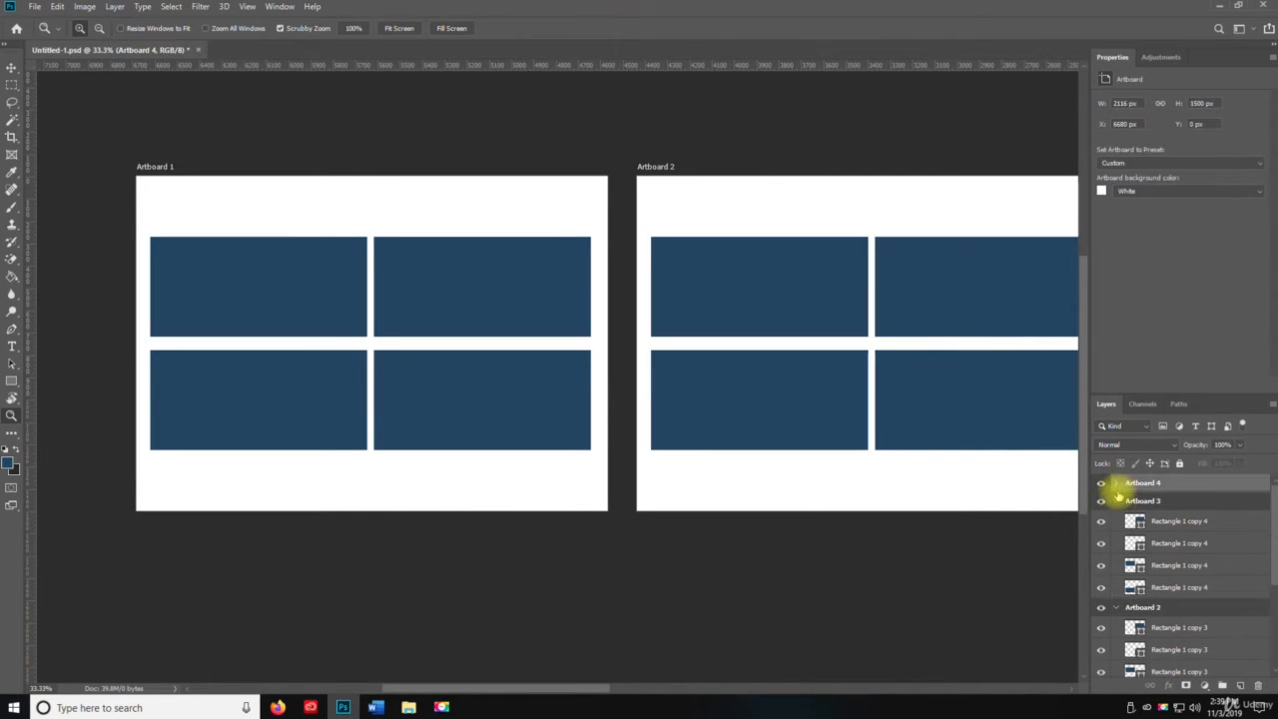
click(1117, 502)
click(1117, 519)
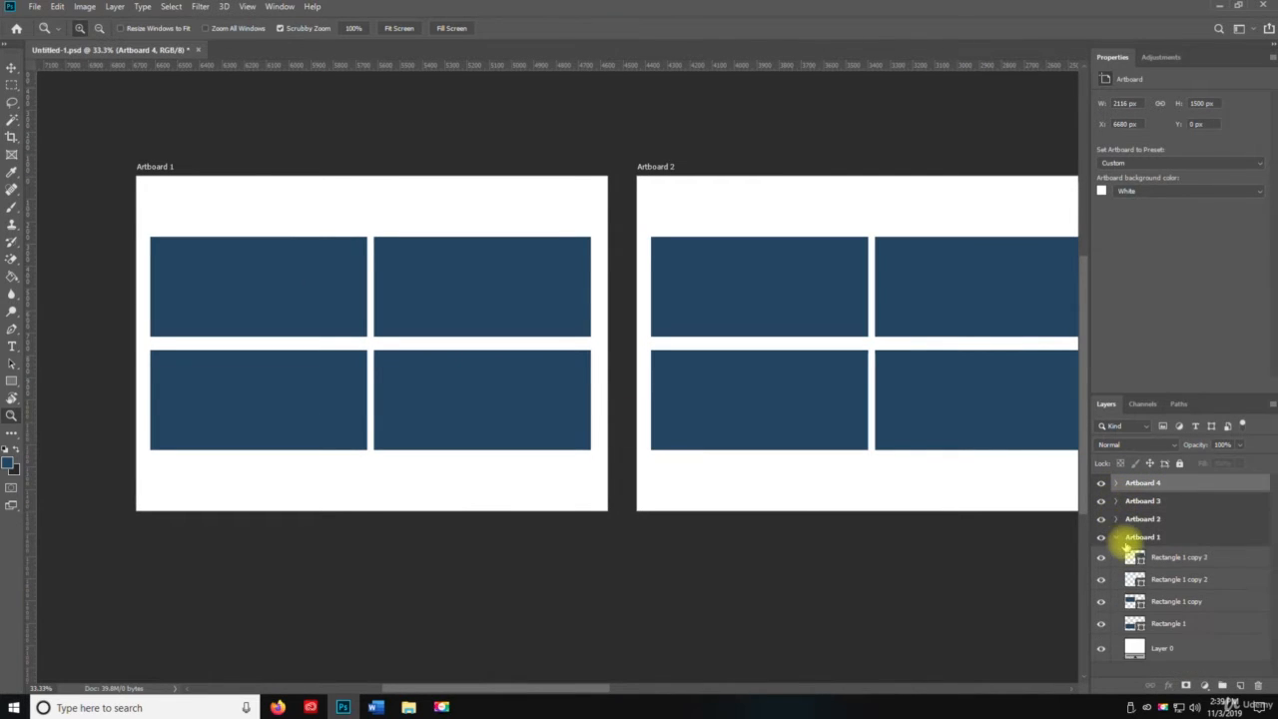
Delete the four rectangle layers from Artboard 1, keeping its white background layer.
click(1143, 557)
shift+click(1181, 624)
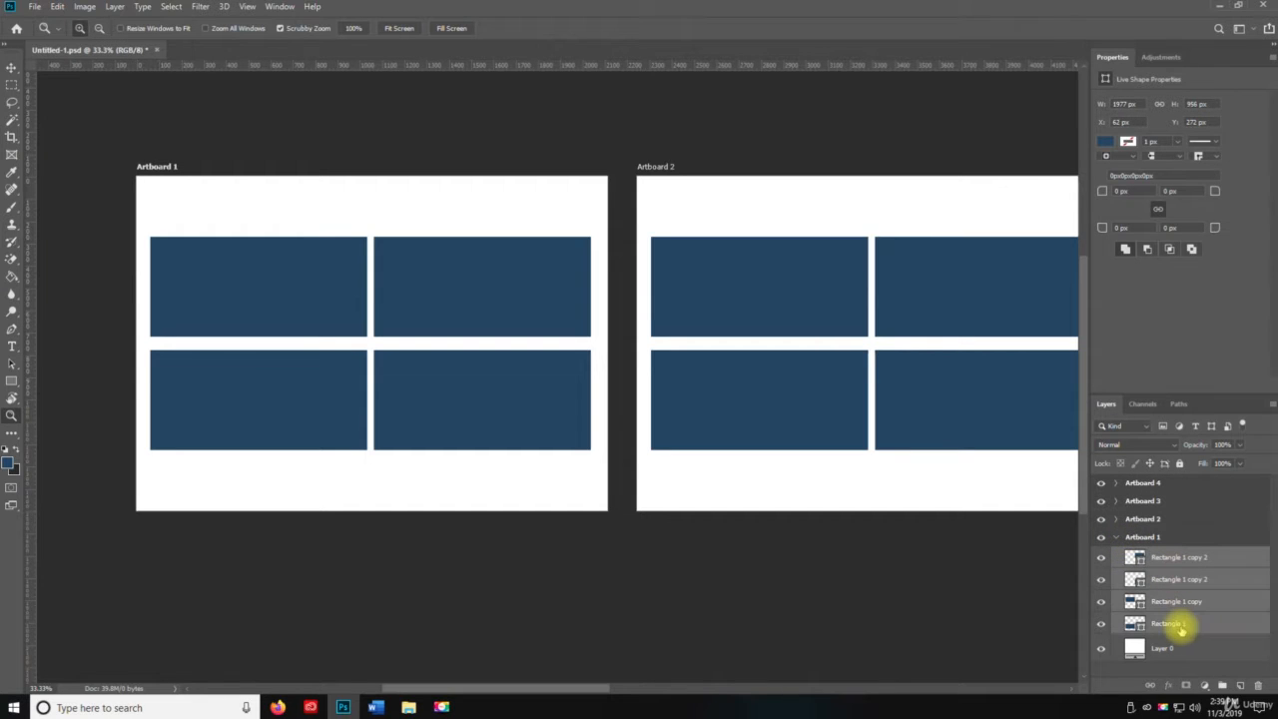
key(Delete)
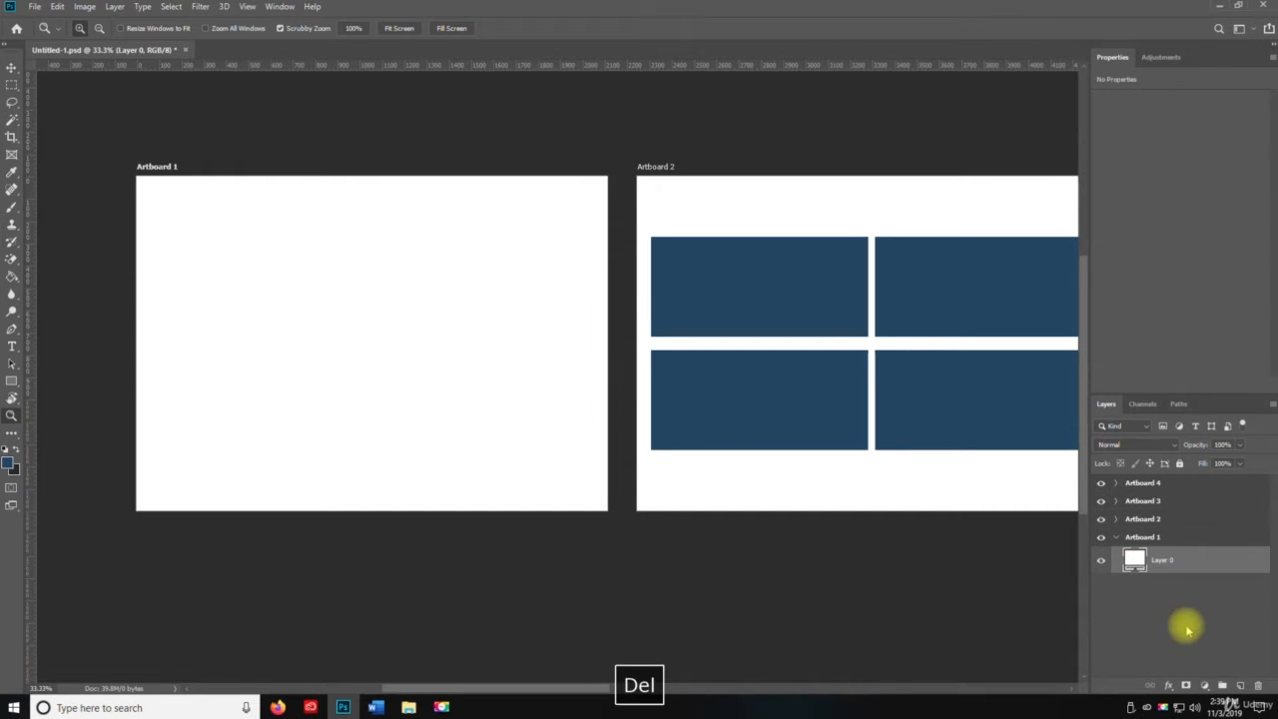
Make a rectangular marquee selection about 911 by 455 px near the upper-left corner of Artboard 1.
click(399, 365)
key(space)
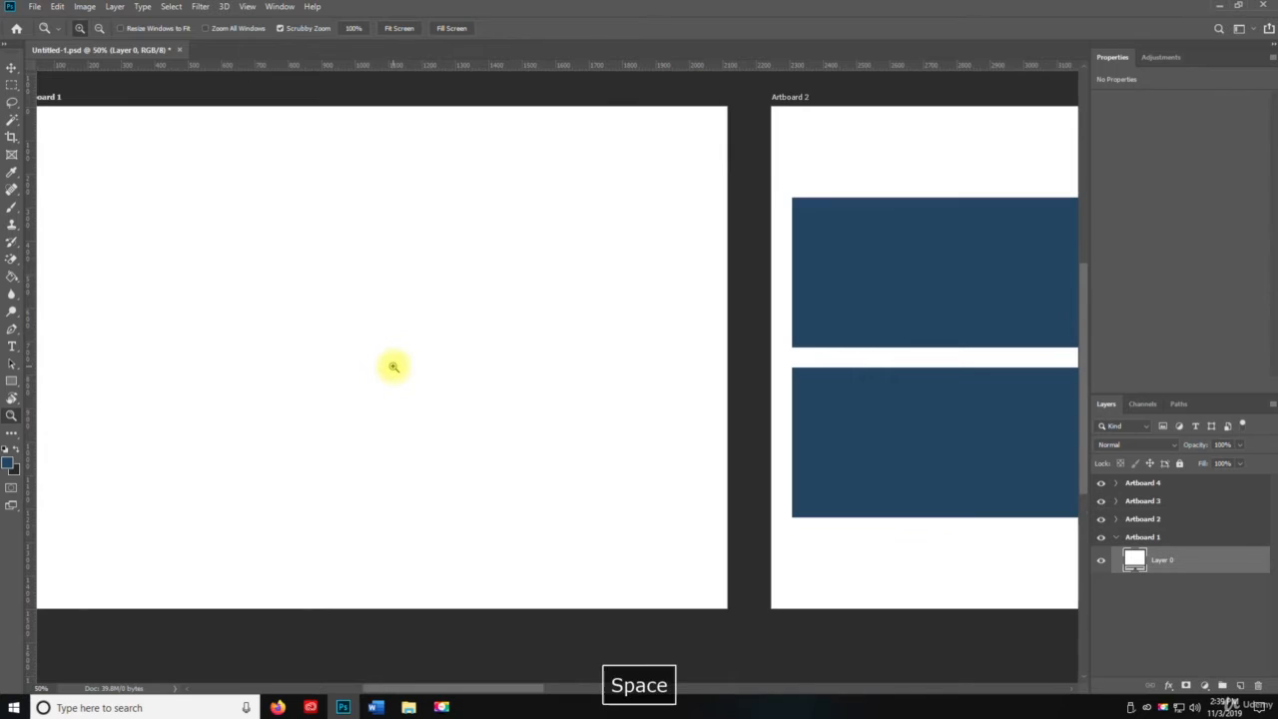
click(399, 367)
alt+click(399, 368)
drag(345, 374, 649, 383)
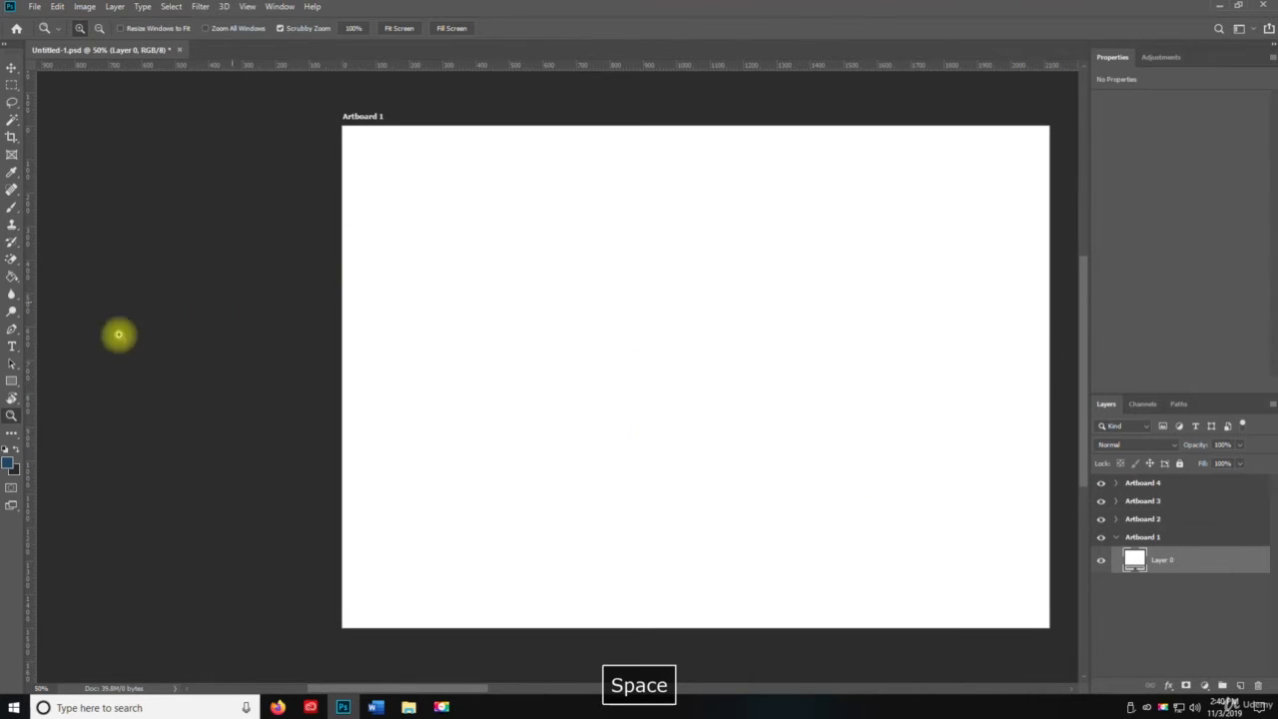
click(12, 88)
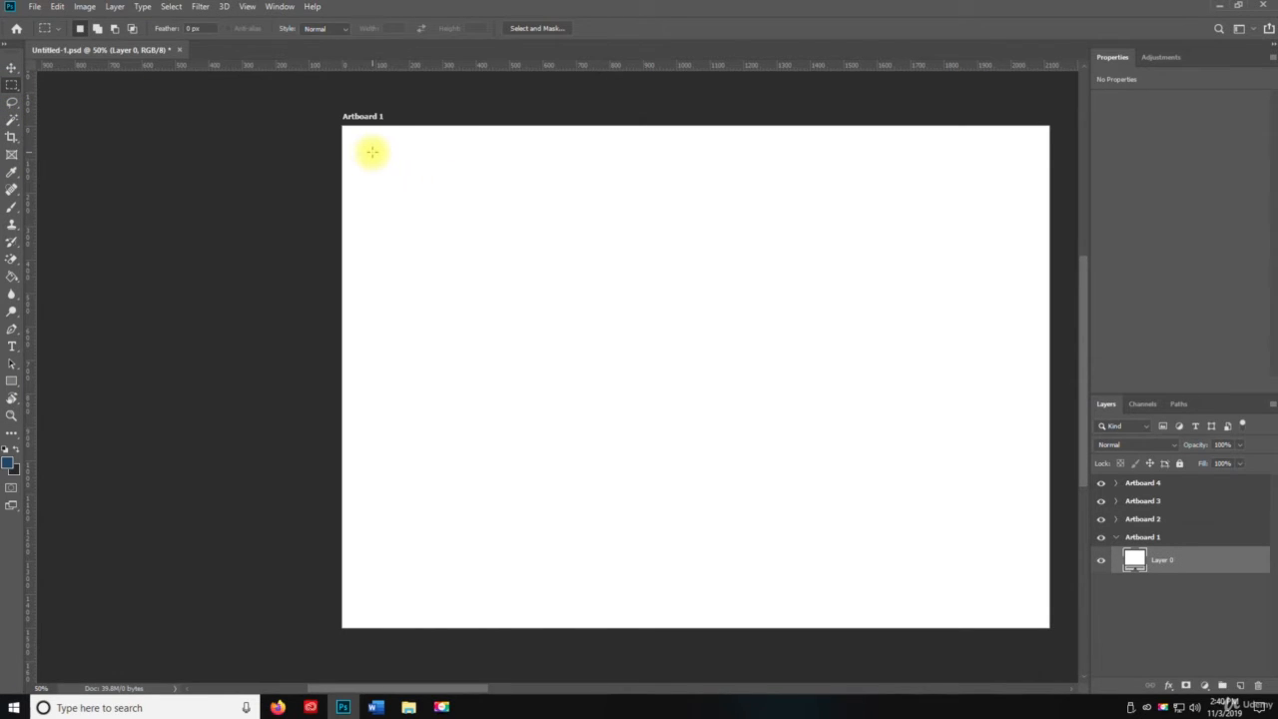
drag(371, 152, 677, 304)
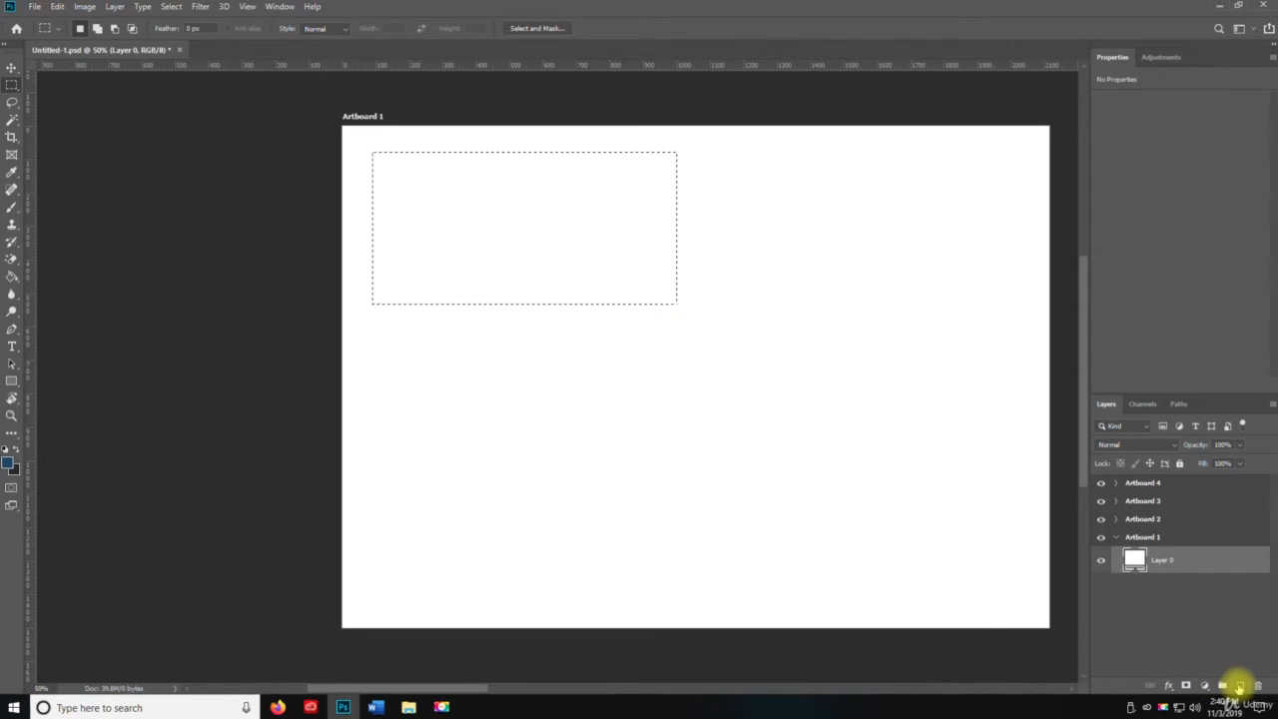
Fill the rectangular selection with the blue foreground colour on a new layer using Paint Bucket, and deselect.
click(1238, 686)
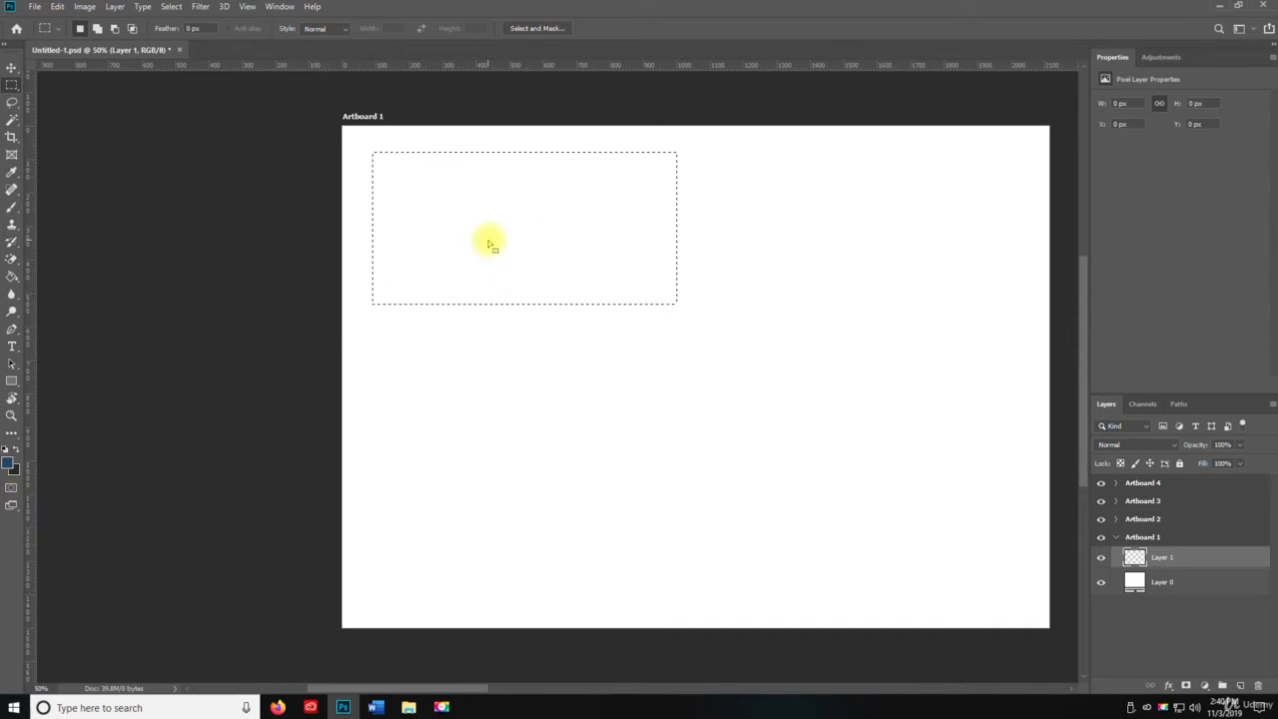
click(12, 278)
click(441, 200)
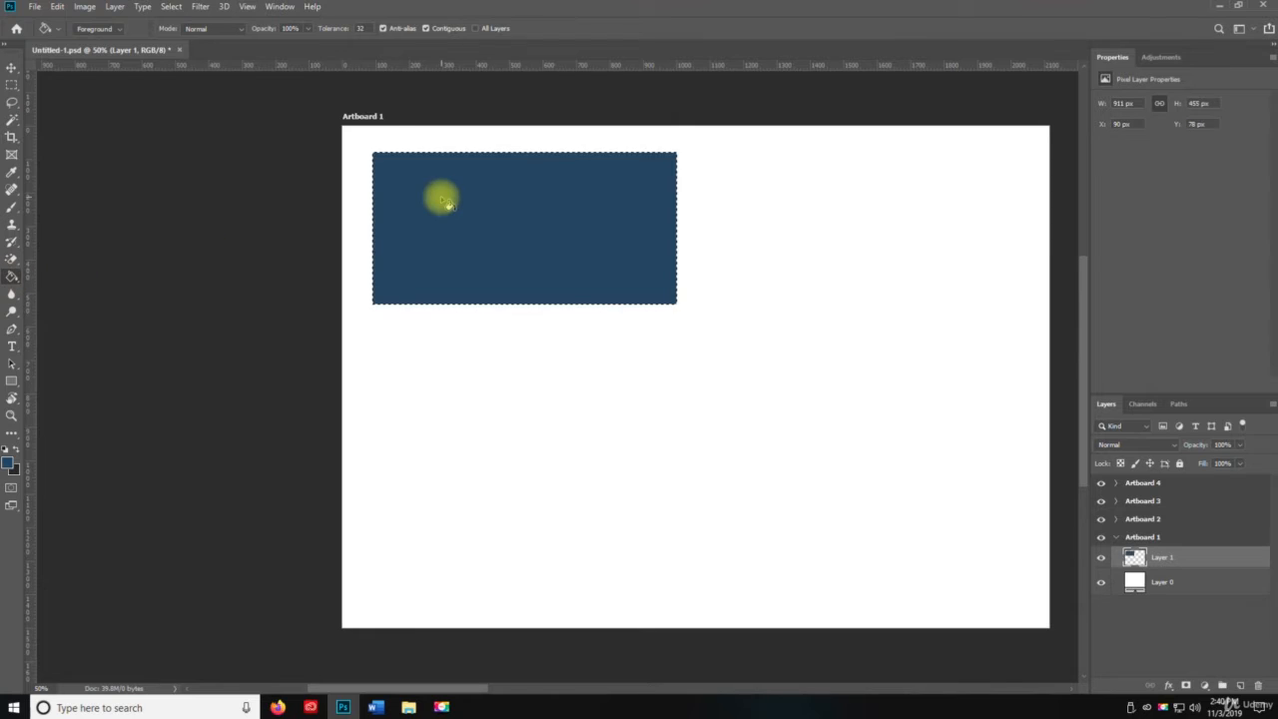
key(ctrl+d)
Duplicate the blue rectangle with the Move tool and place the copy directly below it, at about X 90, Y 636 px.
key(v)
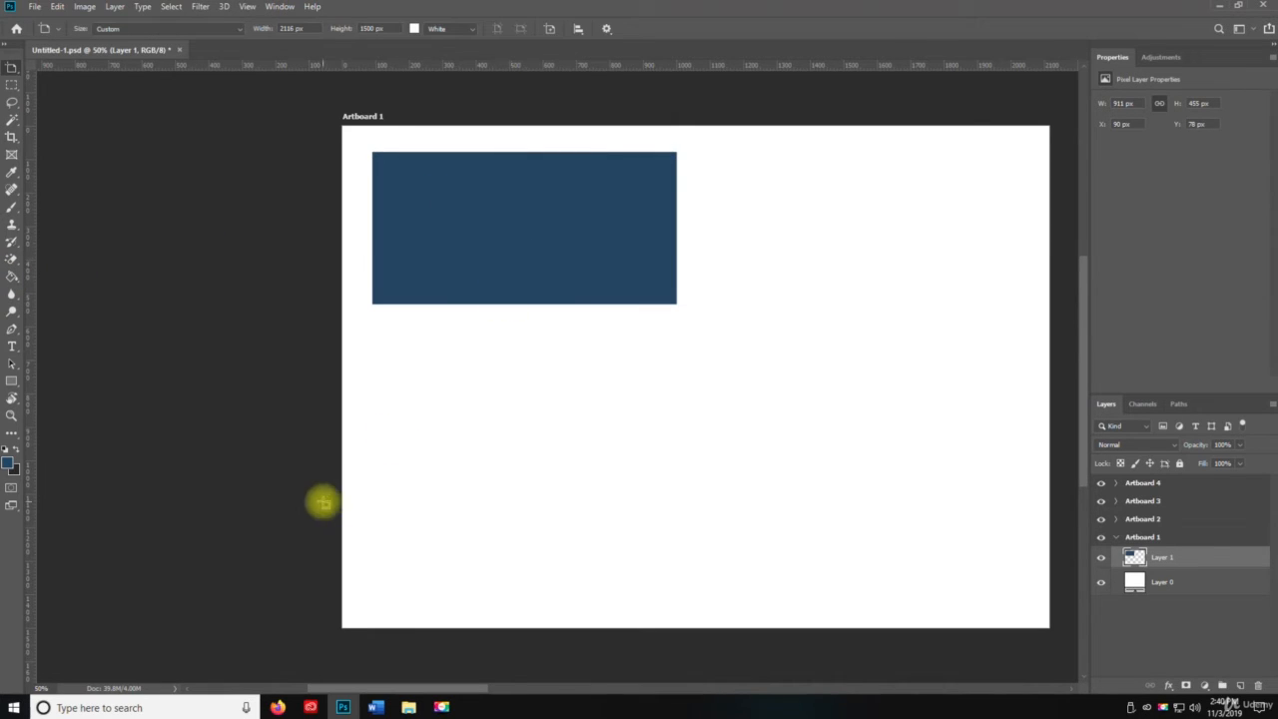
key(alt+v)
click(522, 244)
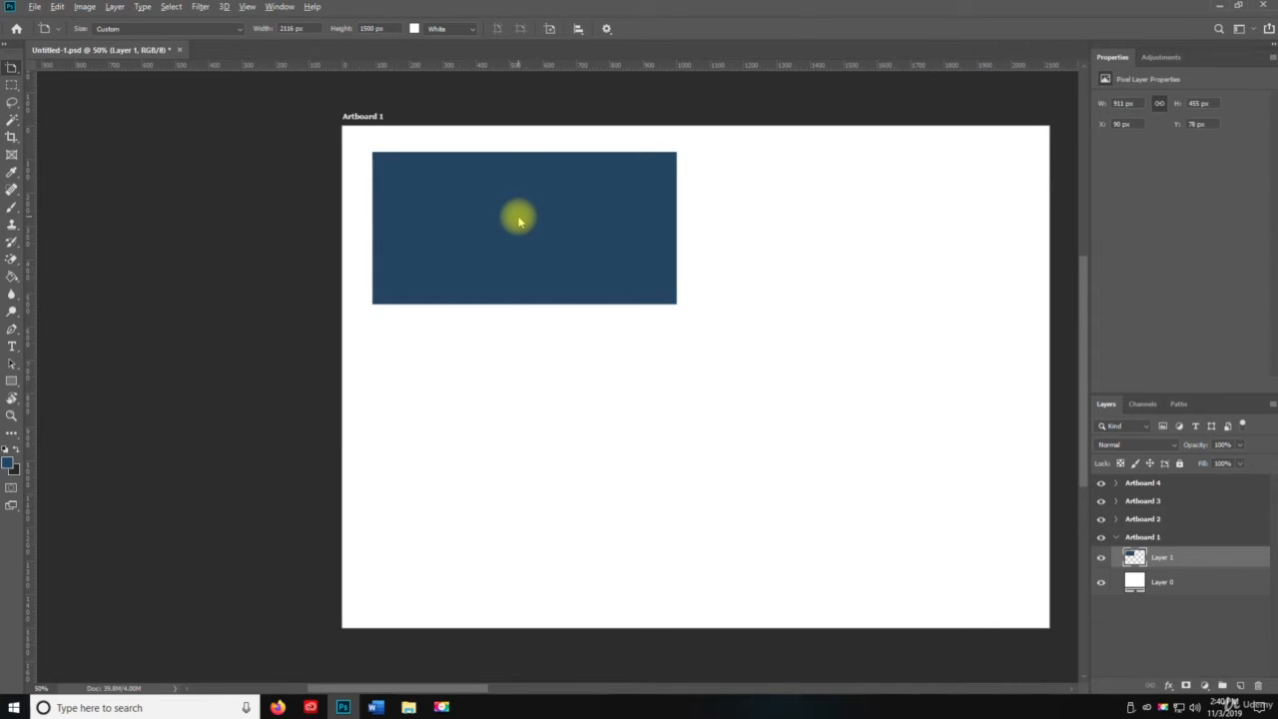
key(alt+v)
click(12, 74)
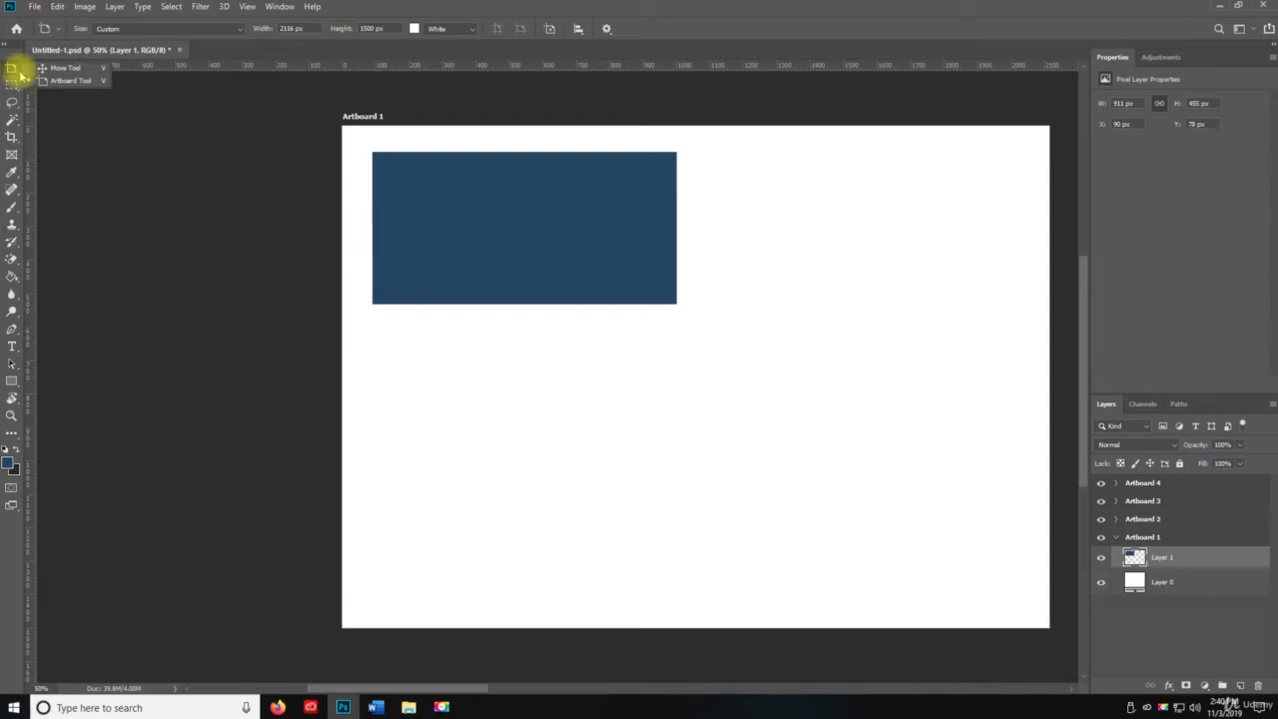
click(45, 68)
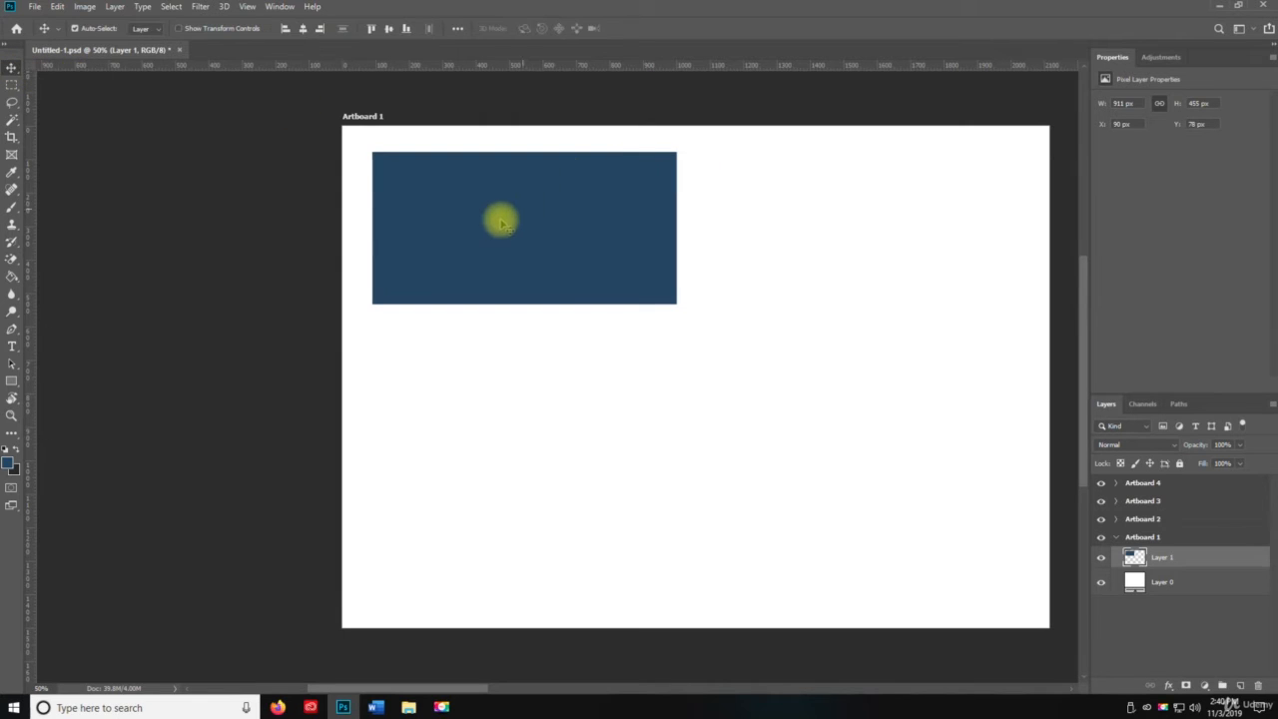
drag(499, 222, 502, 406)
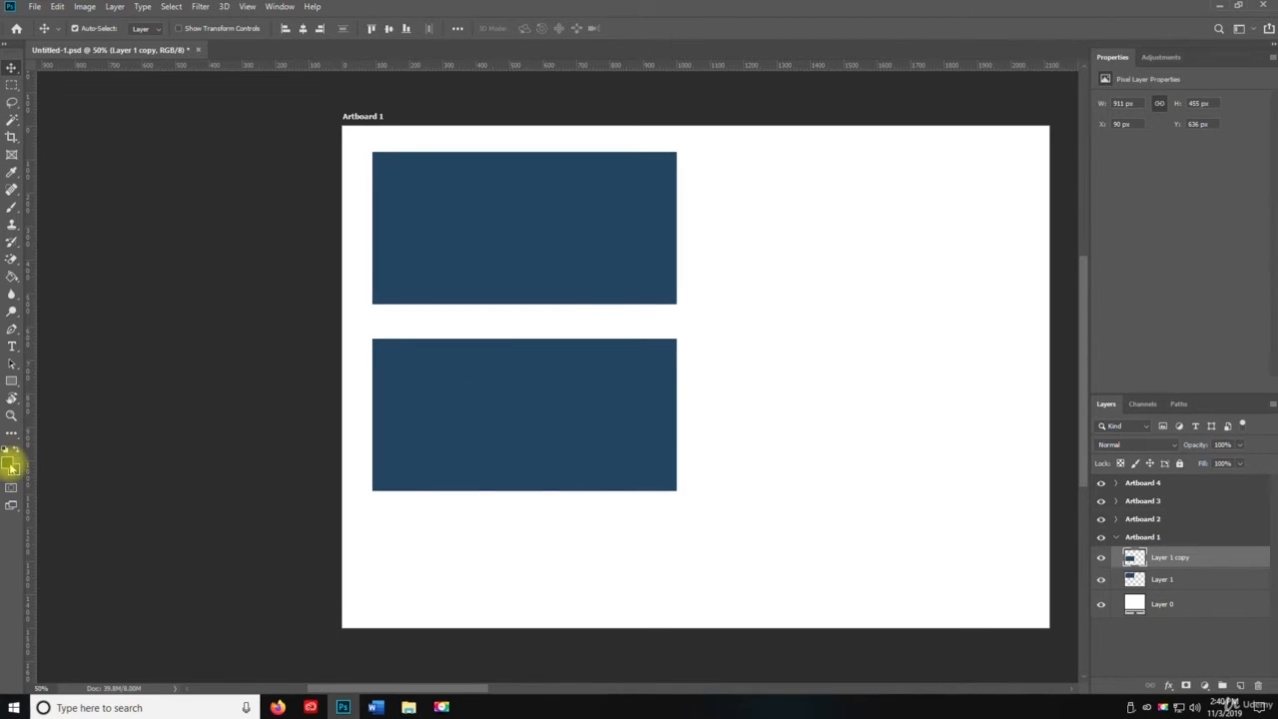
Swap the foreground and background colours and fill the lower rectangle with dark grey.
key(g)
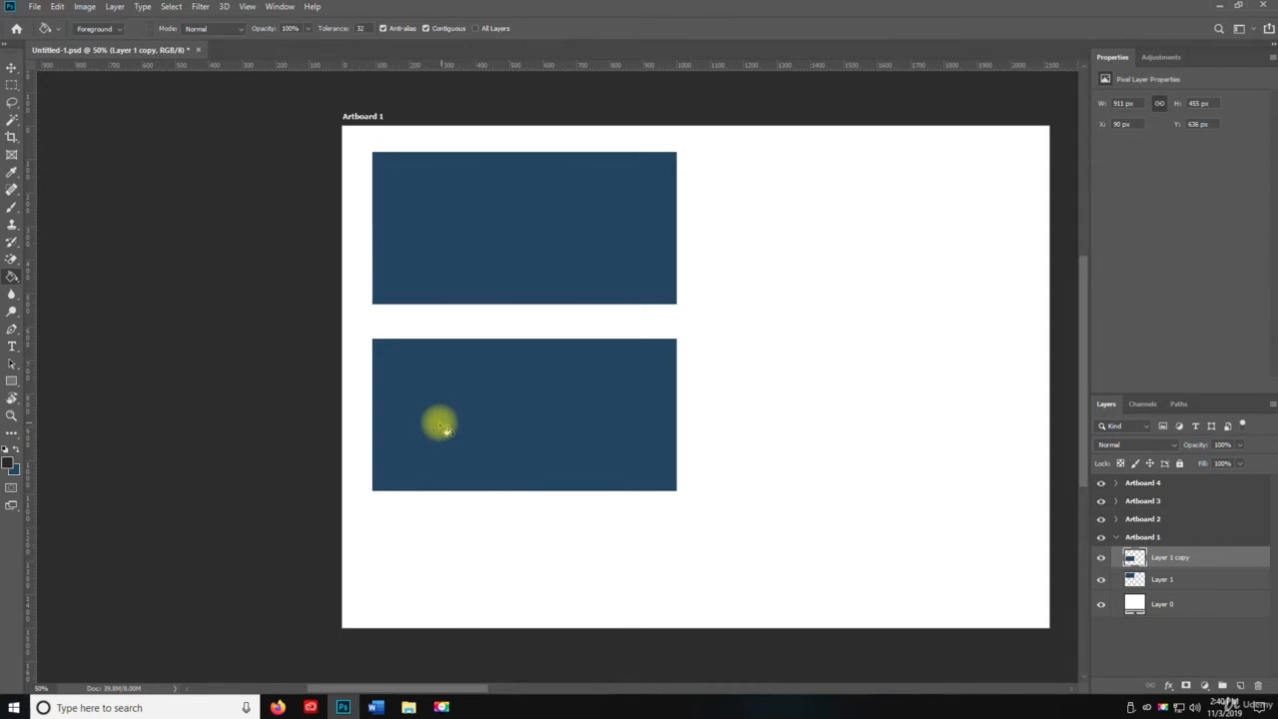
click(486, 412)
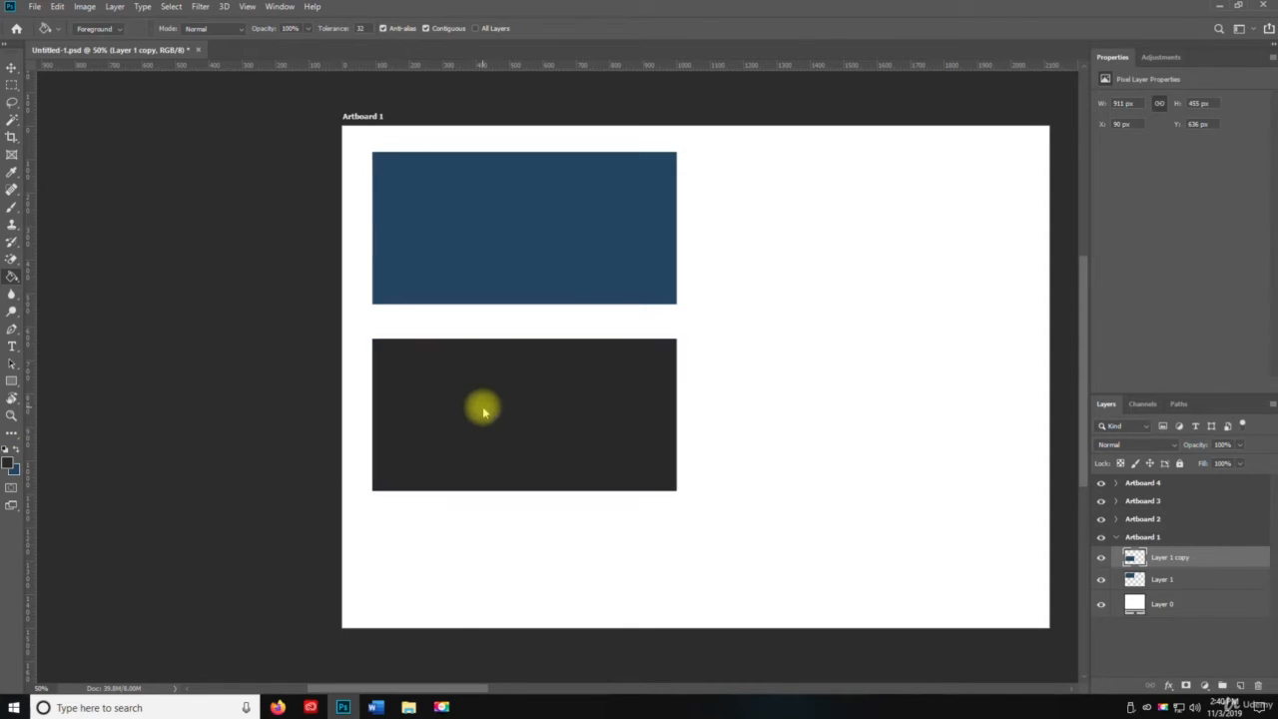
key(v)
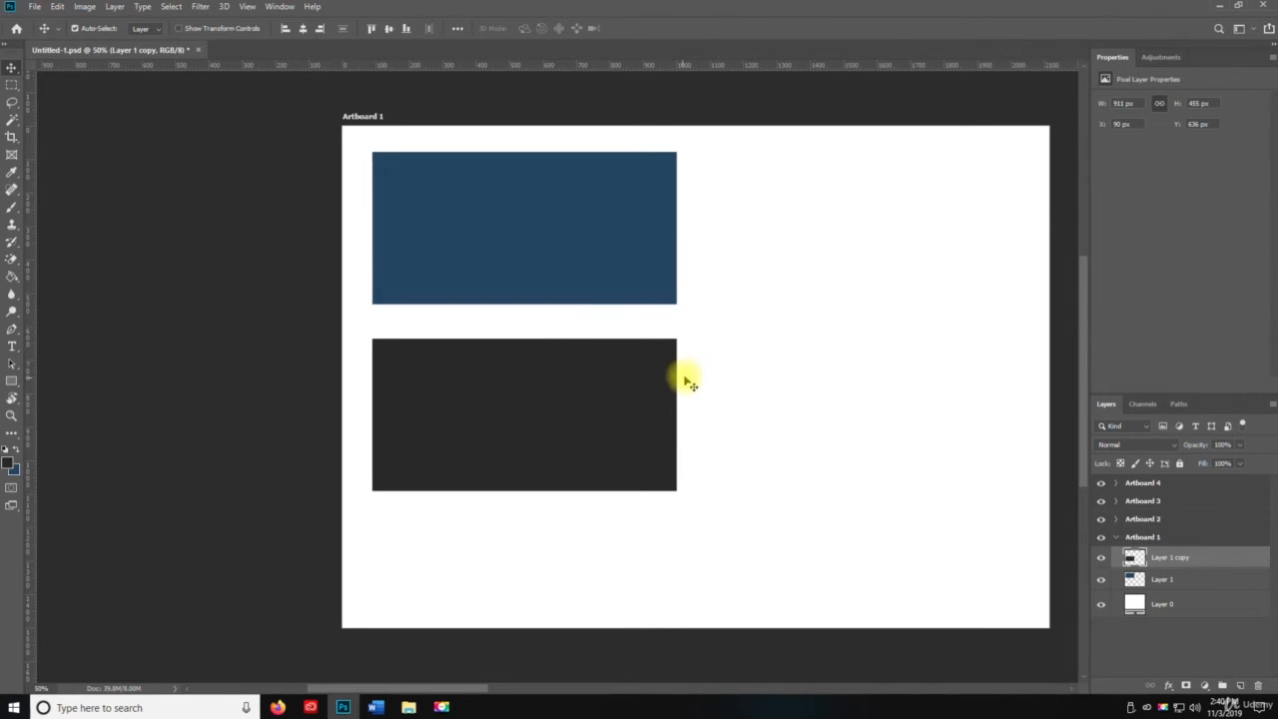
Add a new layer and make an elliptical selection about 2.28 by 0.85 in inside the blue rectangle.
click(12, 86)
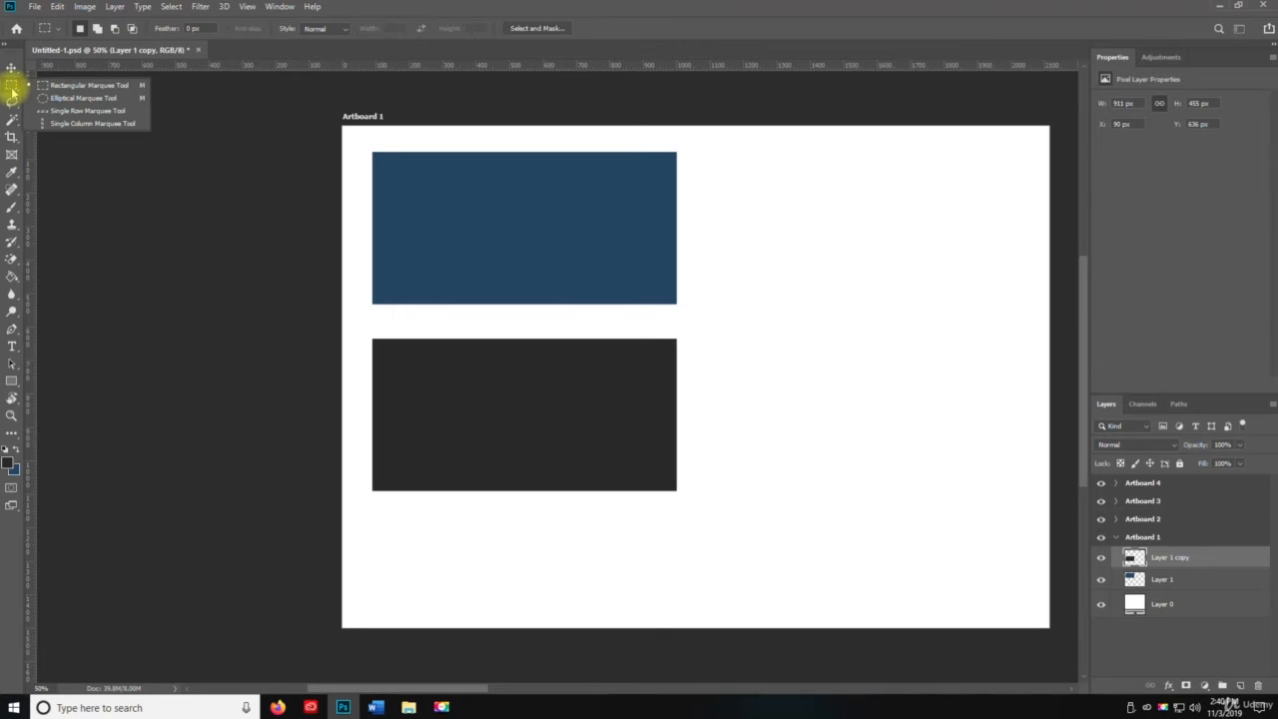
click(73, 99)
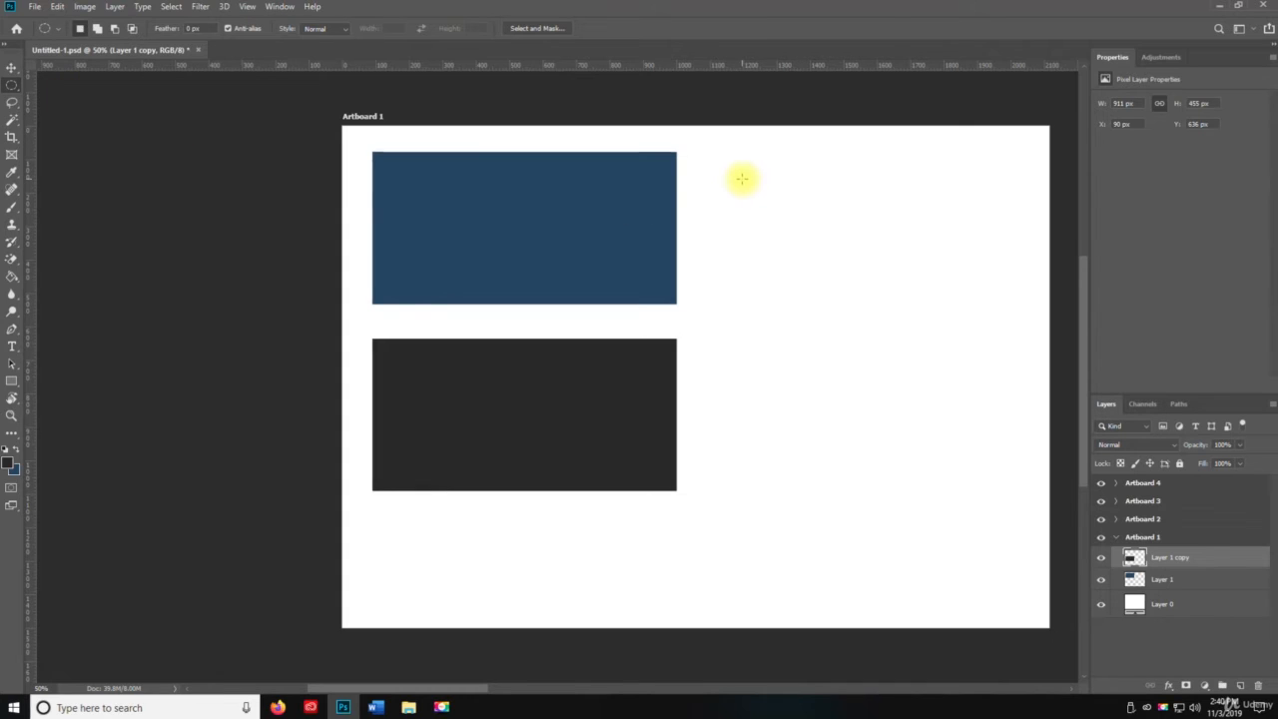
click(1240, 687)
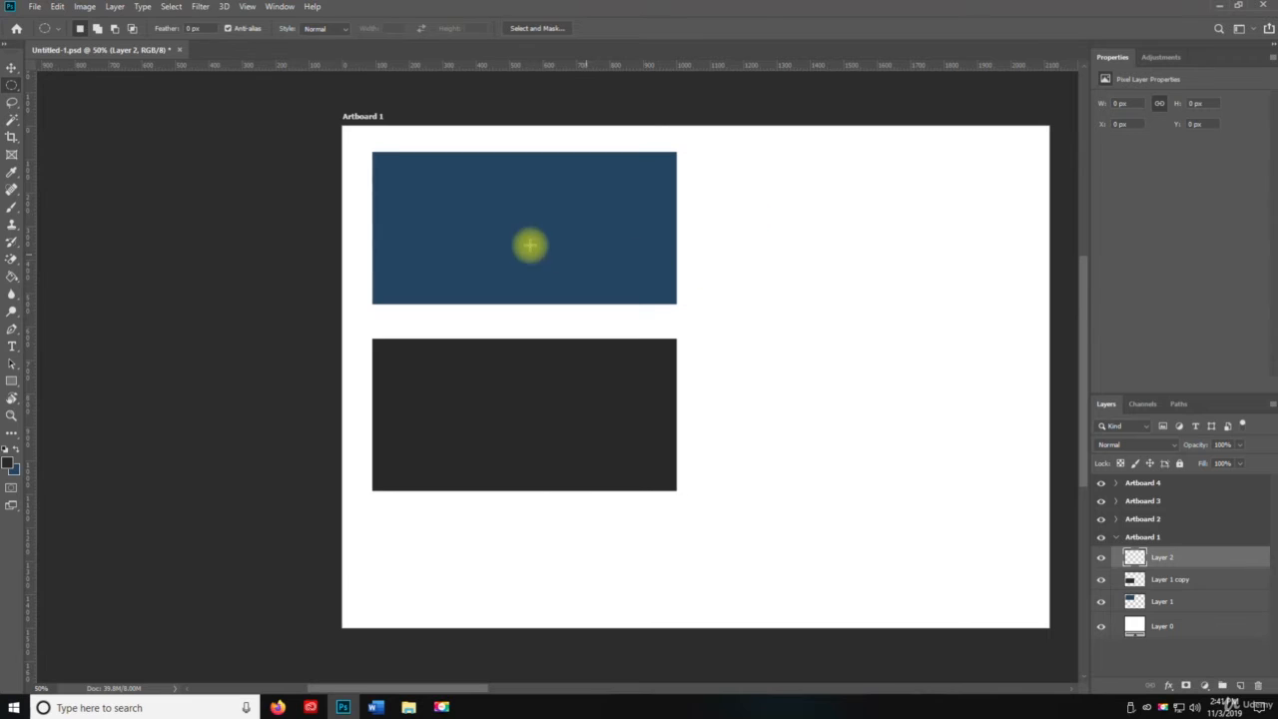
drag(419, 187, 647, 269)
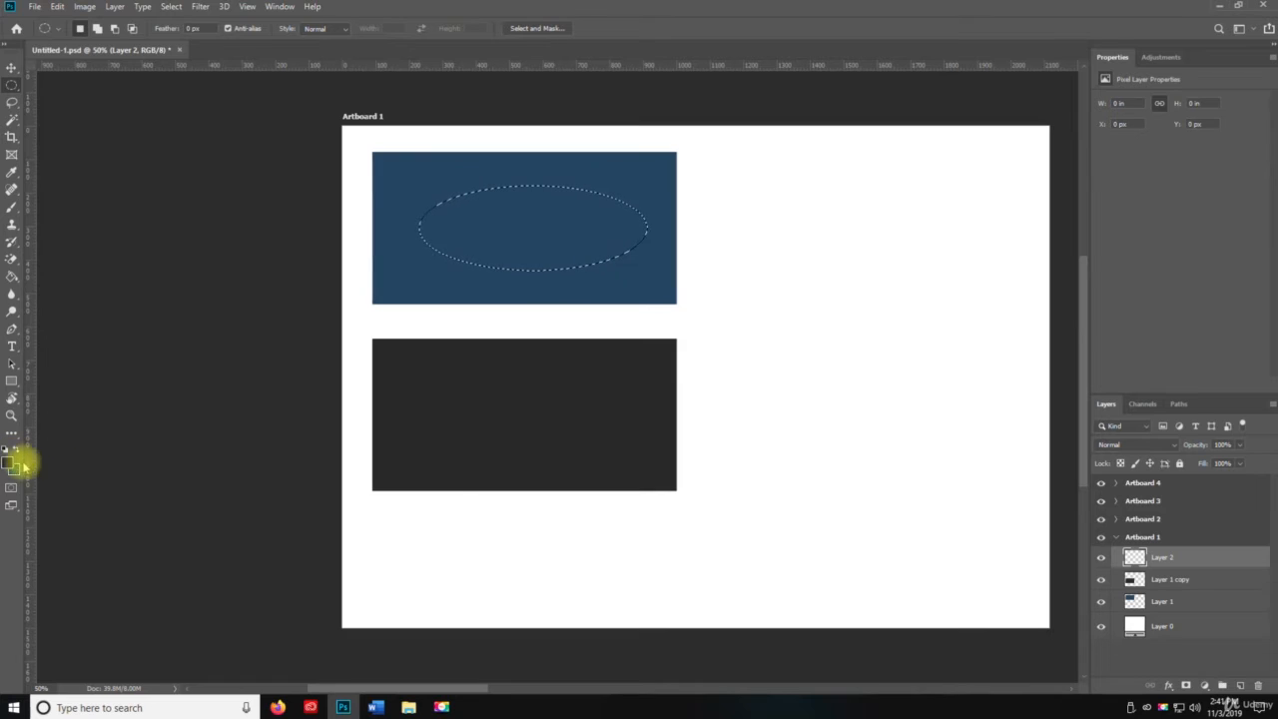
Fill the elliptical selection with dark grey using Paint Bucket, and deselect.
click(12, 276)
click(525, 214)
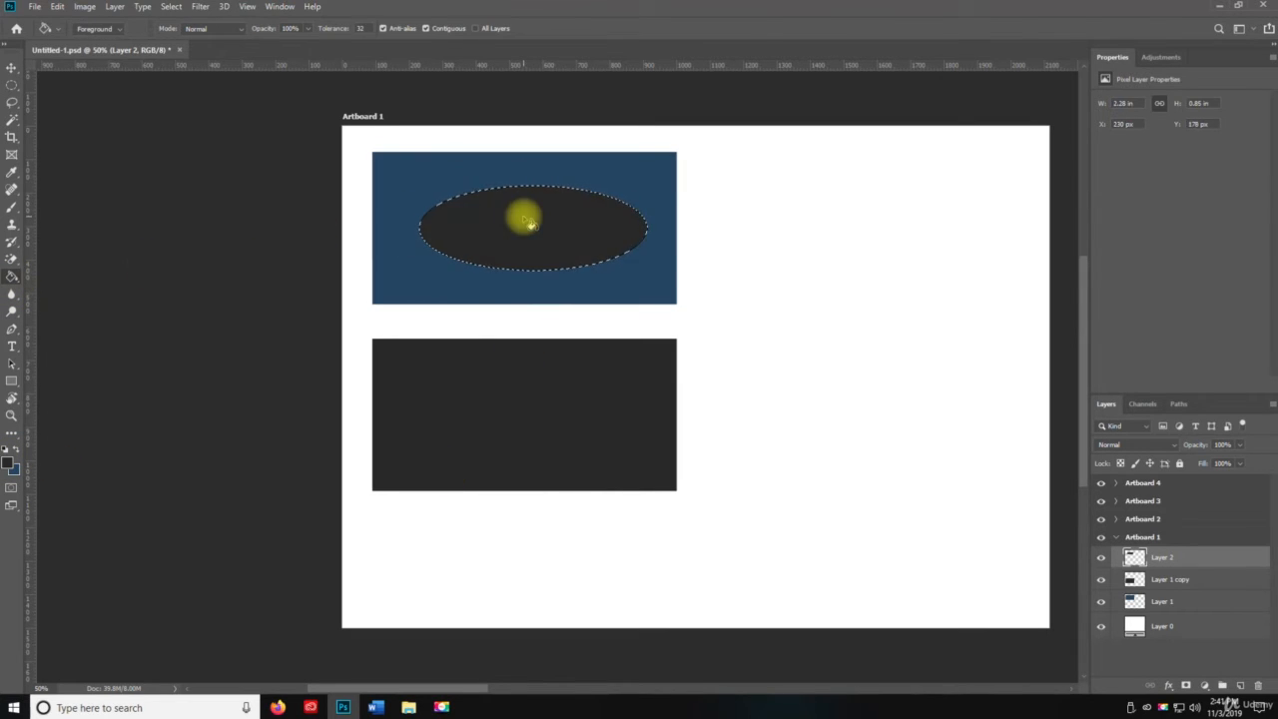
key(ctrl+d)
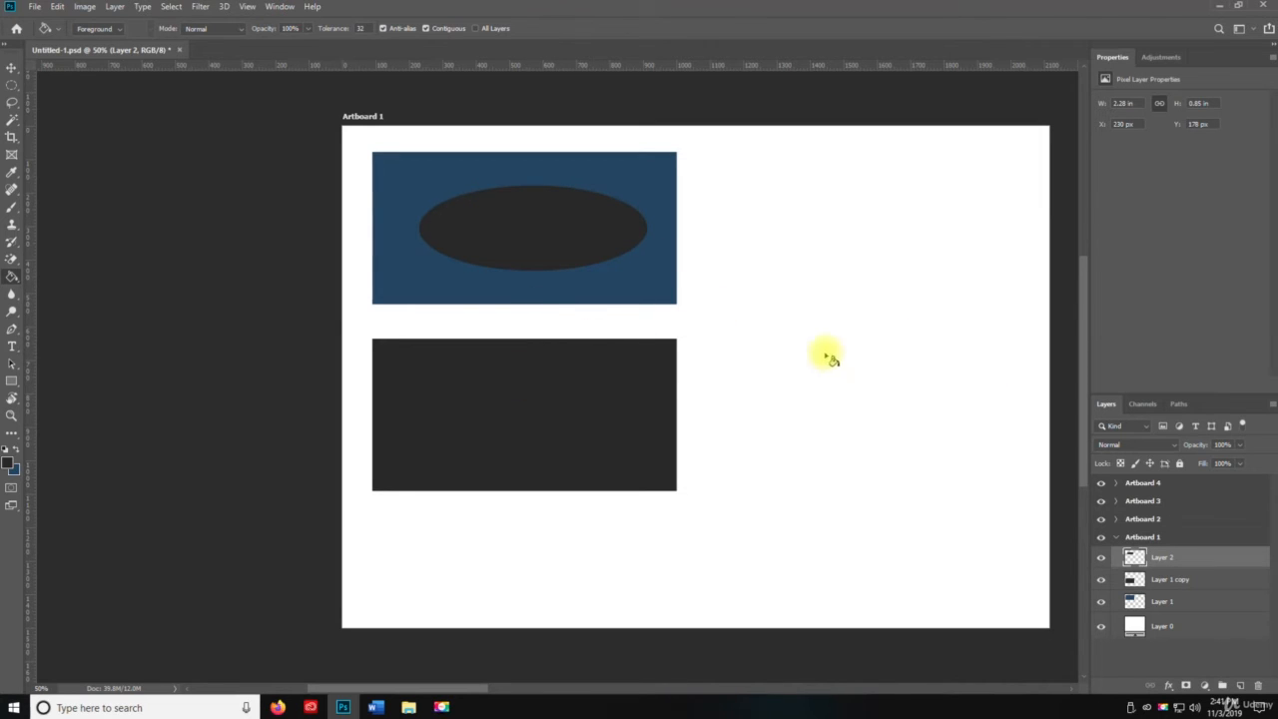
Duplicate the dark ellipse onto the lower dark rectangle and fill the copy with the blue colour.
key(v)
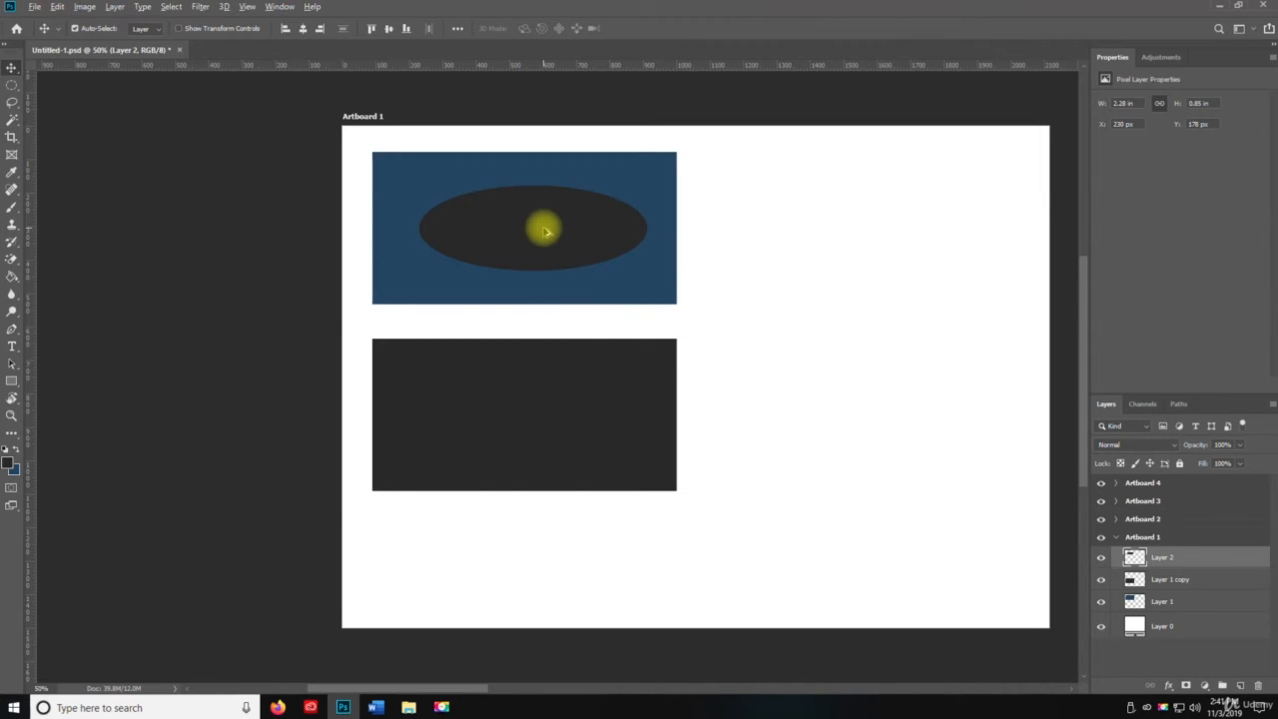
drag(544, 231, 530, 411)
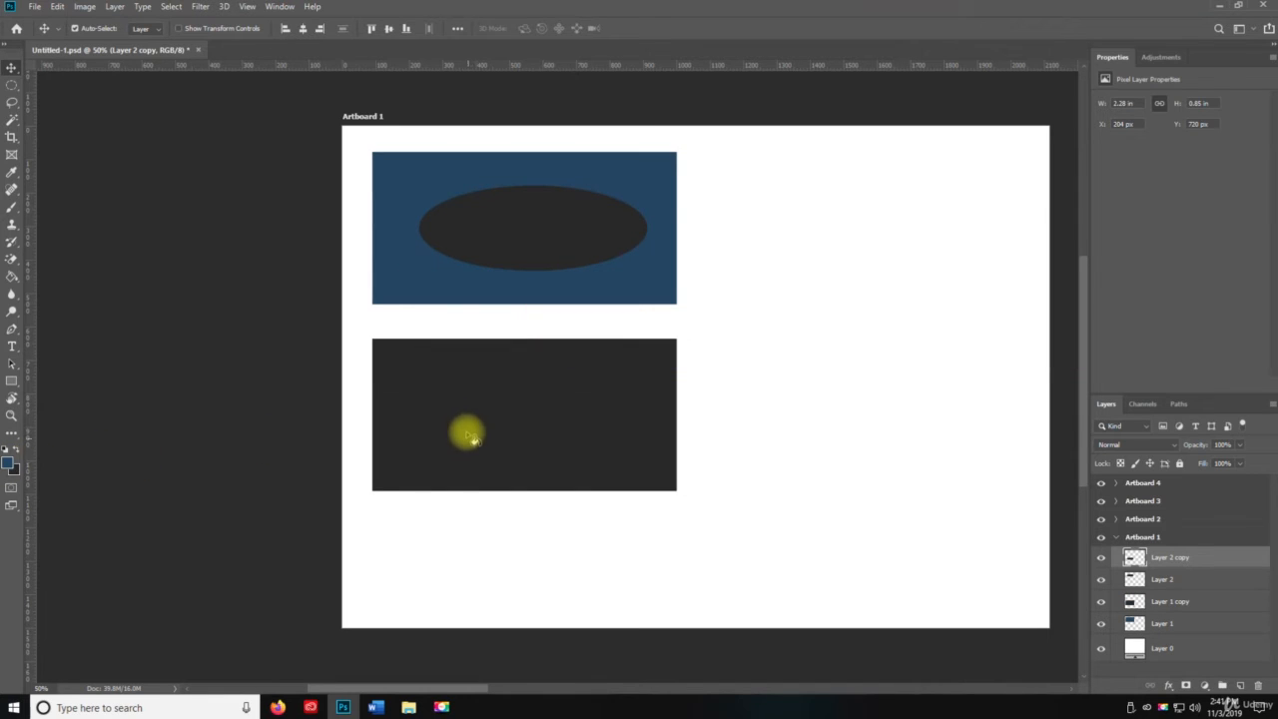
key(g)
click(526, 412)
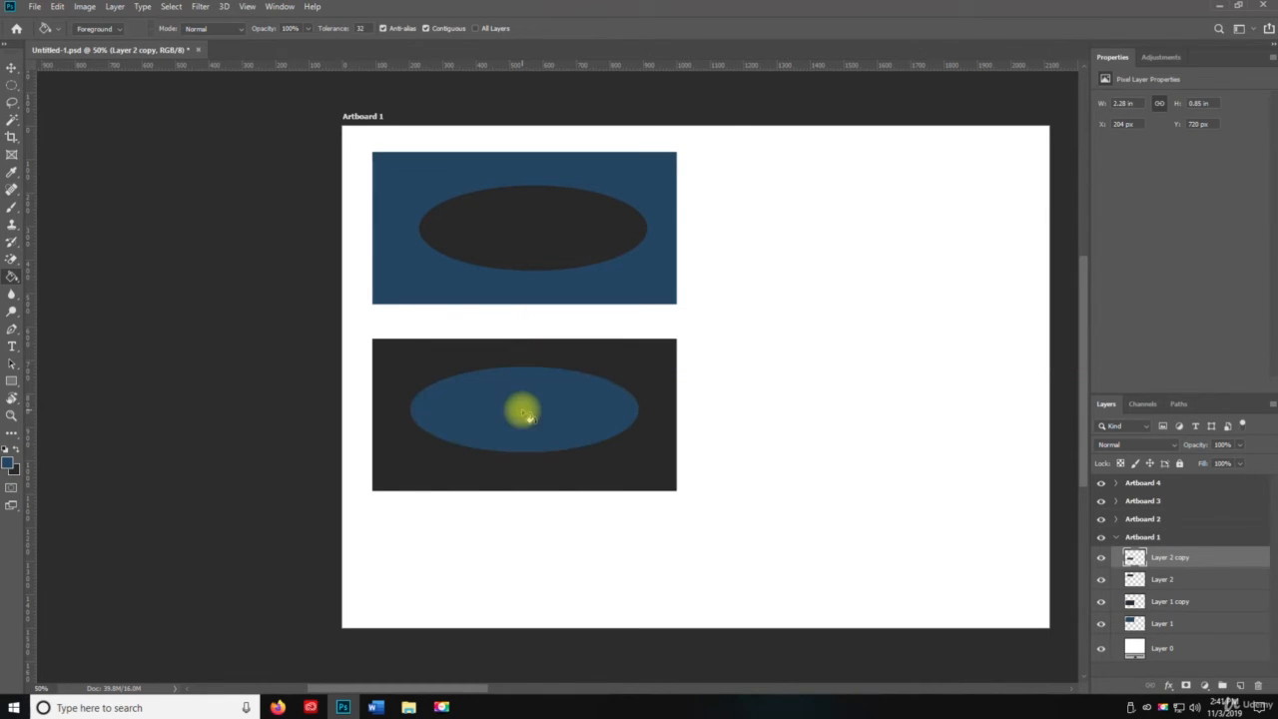
Try to delete a single-row marquee selection through the upper dark ellipse while Layer 2 copy is active, and deselect.
key(v)
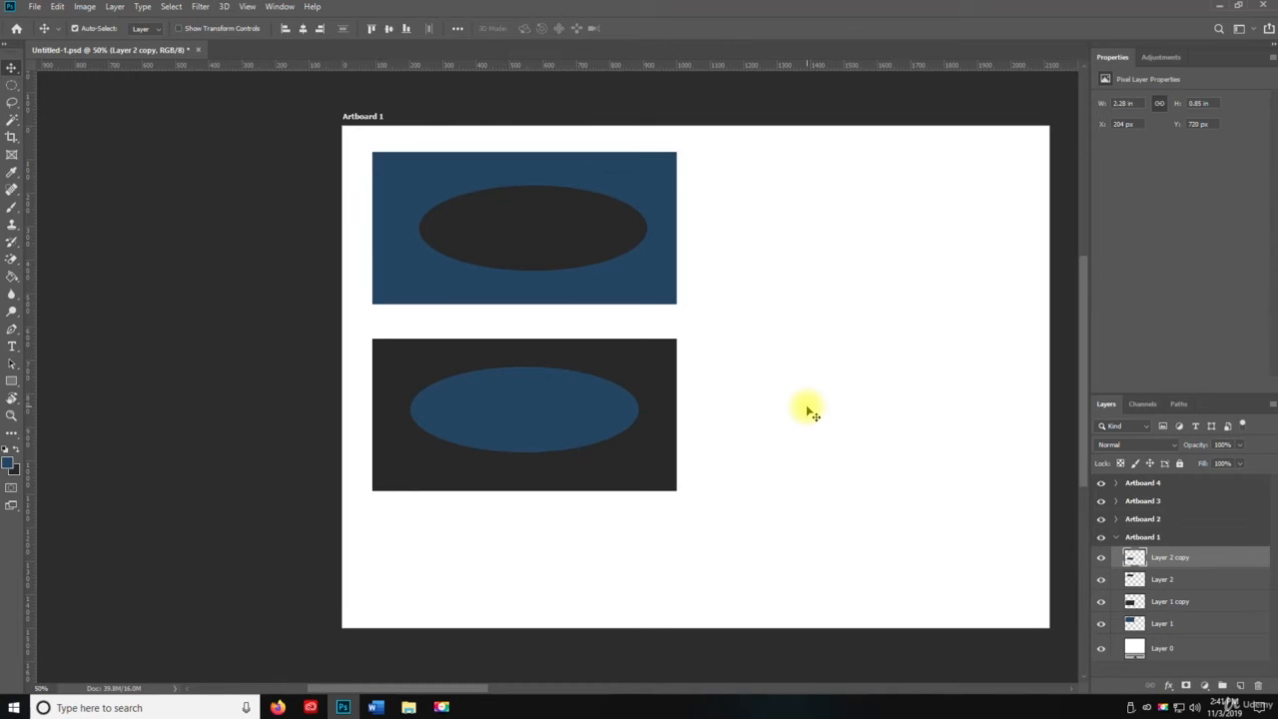
click(13, 88)
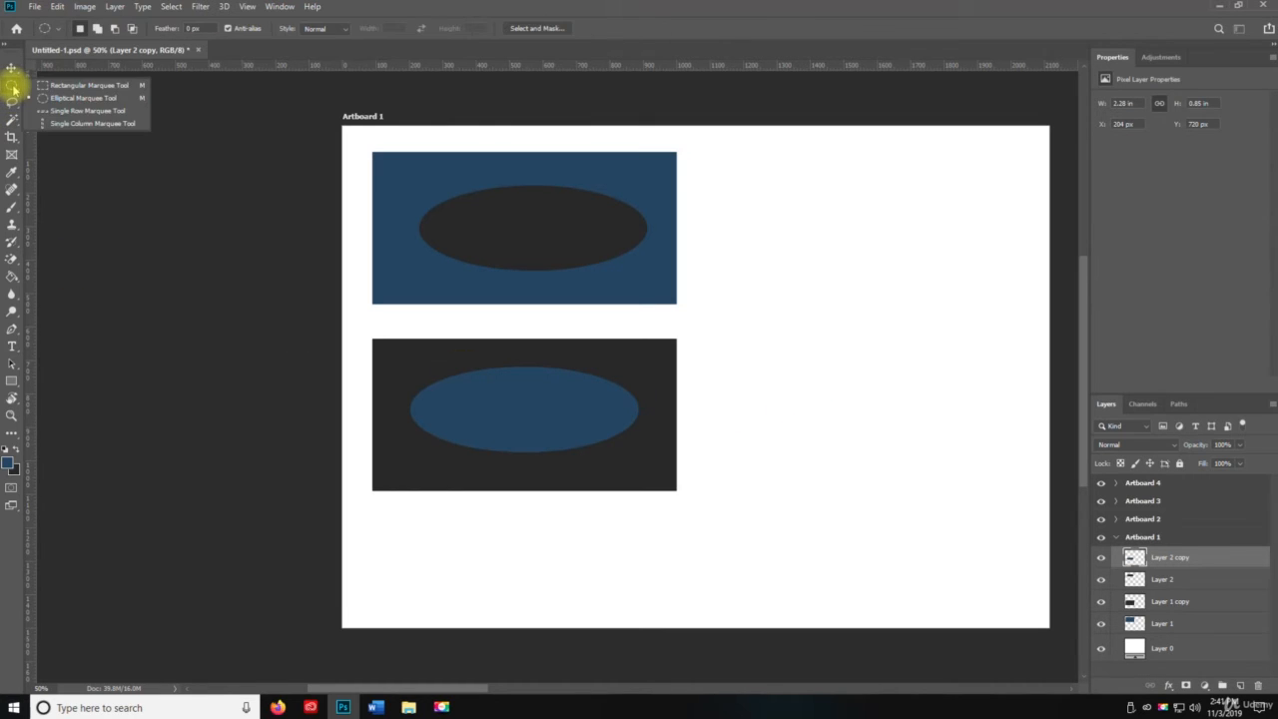
click(92, 116)
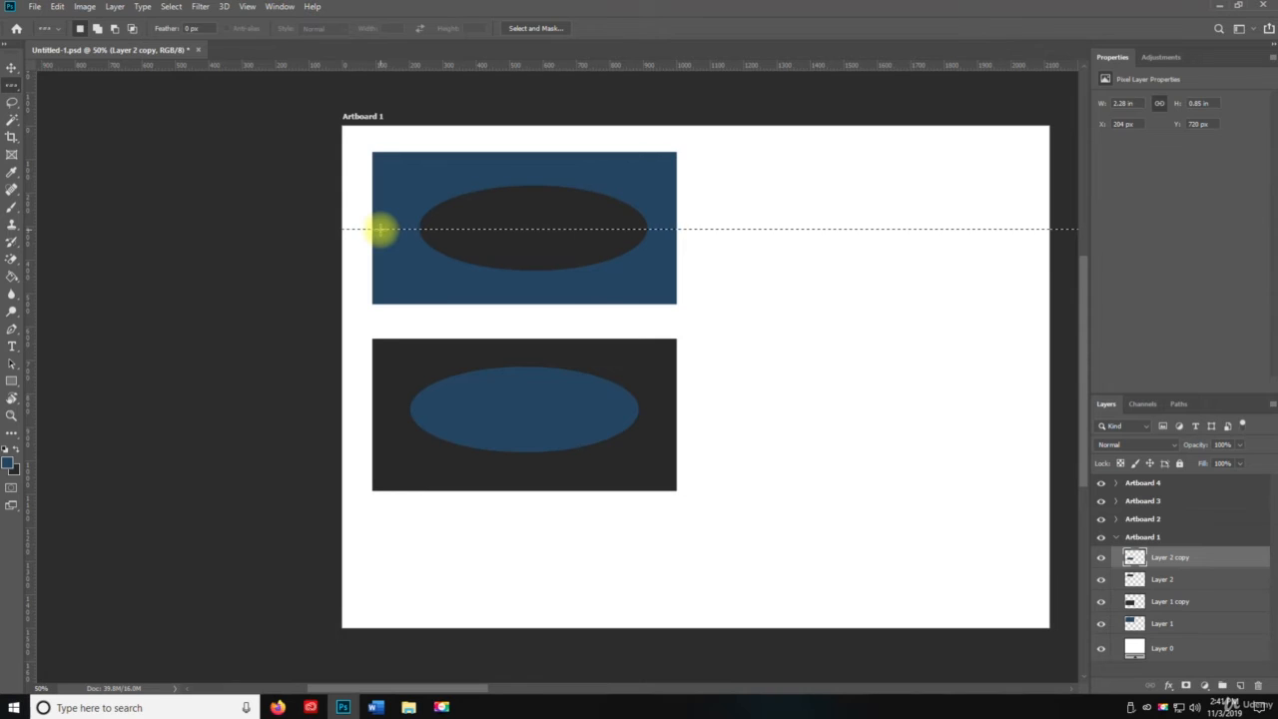
key(Delete)
key(ctrl+d)
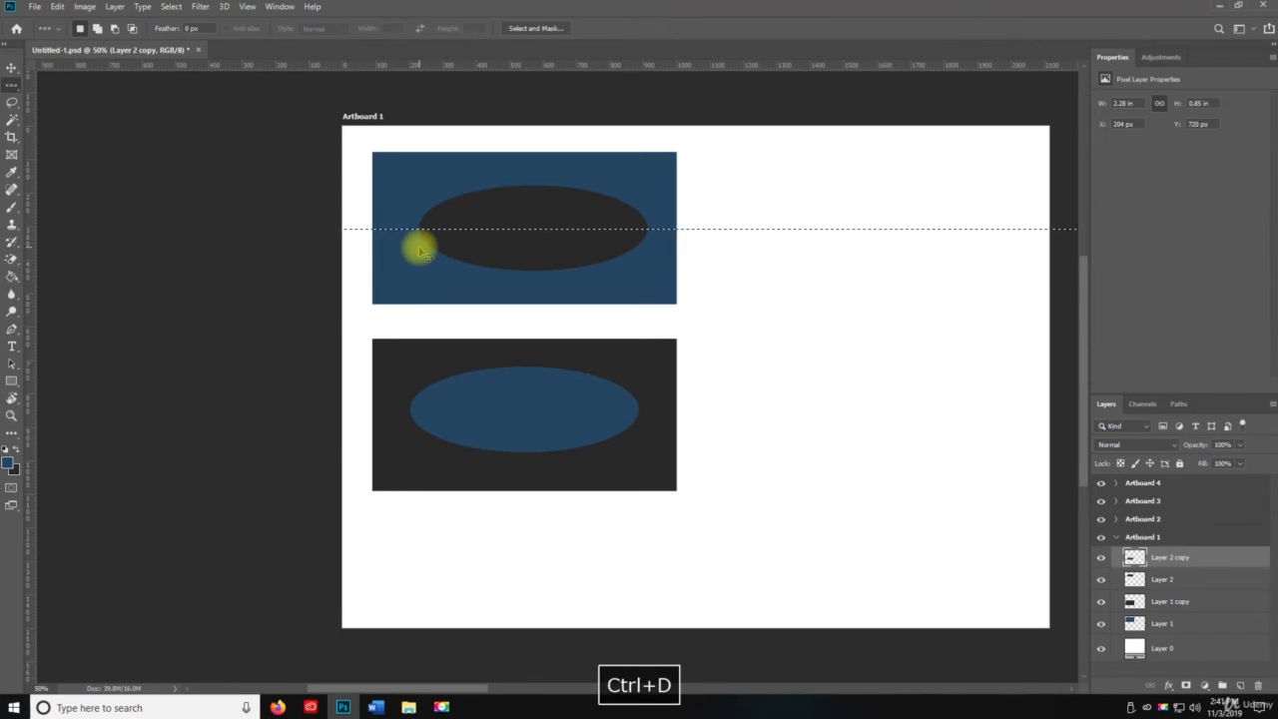
Activate Layer 2 and delete a single-row marquee selection across the middle of the upper dark ellipse.
click(1103, 559)
click(1104, 559)
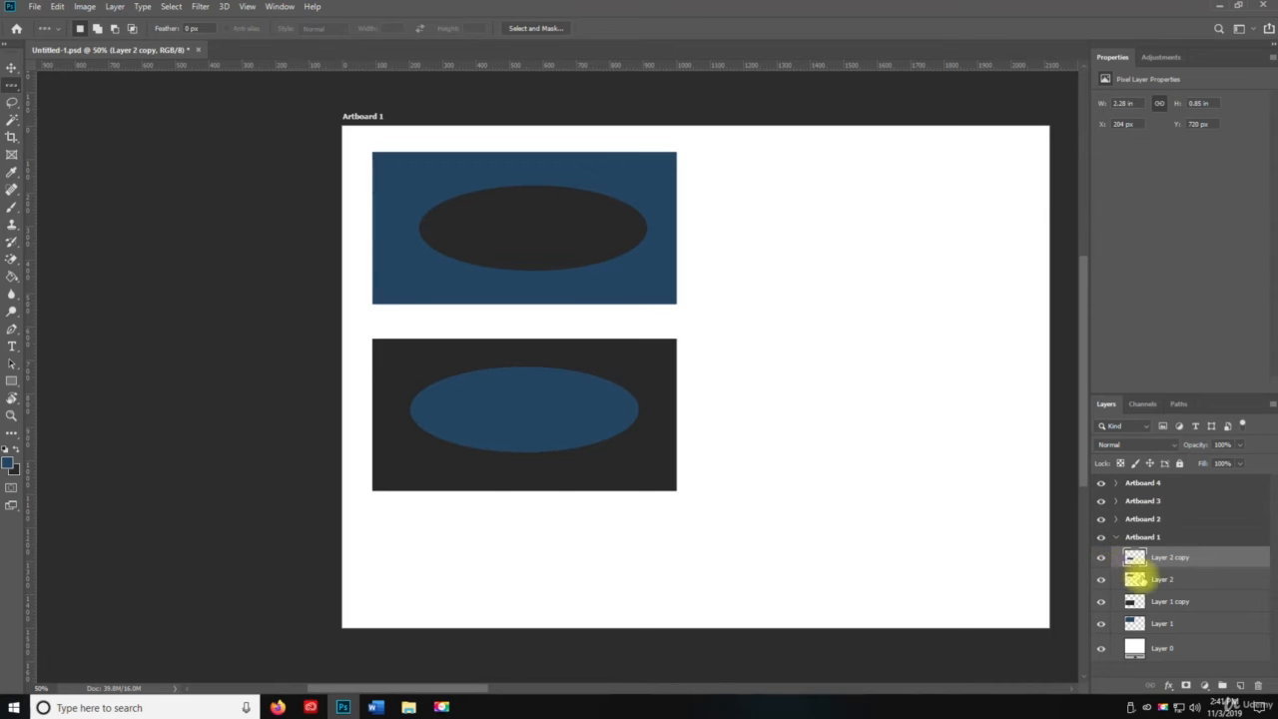
click(1135, 578)
click(1104, 585)
click(1105, 585)
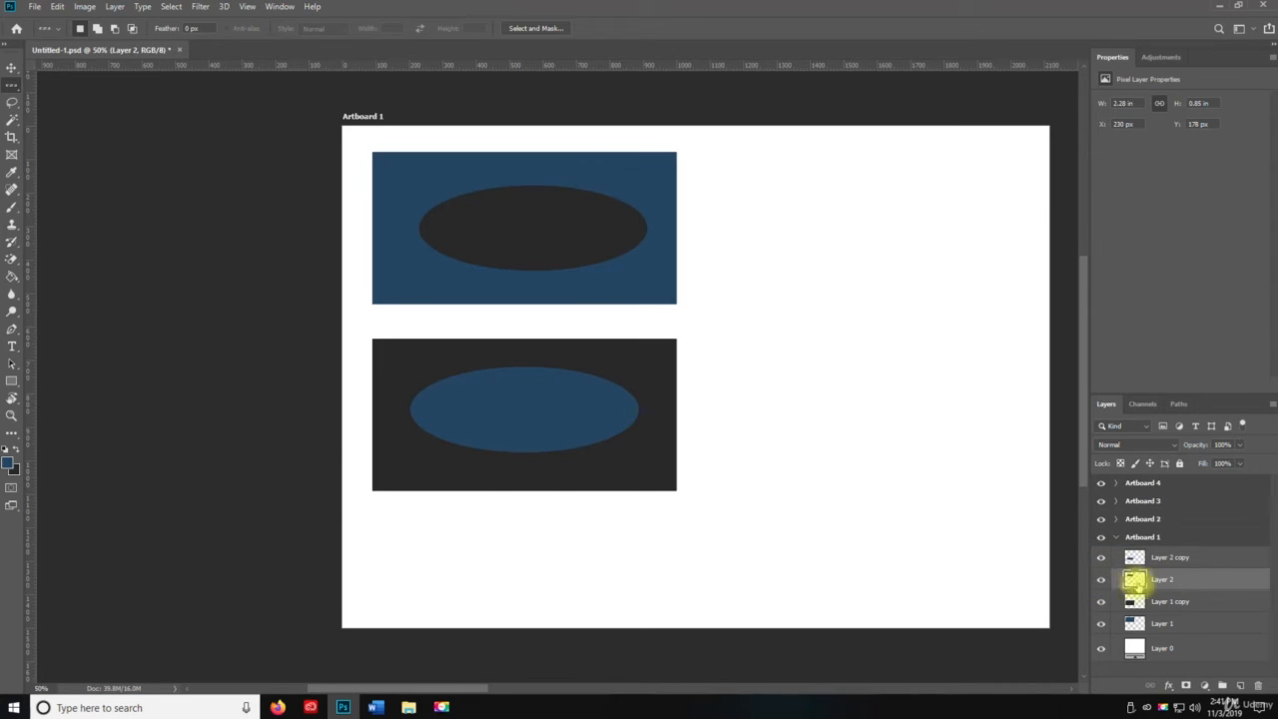
click(503, 225)
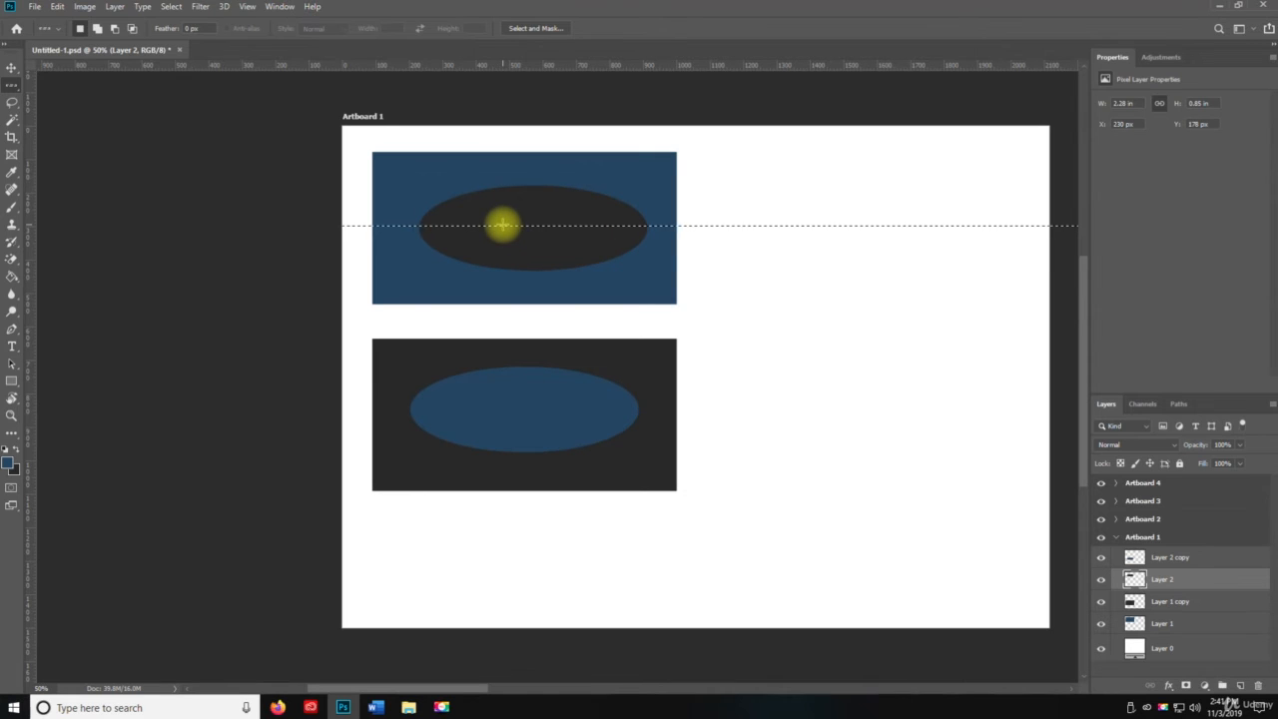
key(Delete)
click(707, 294)
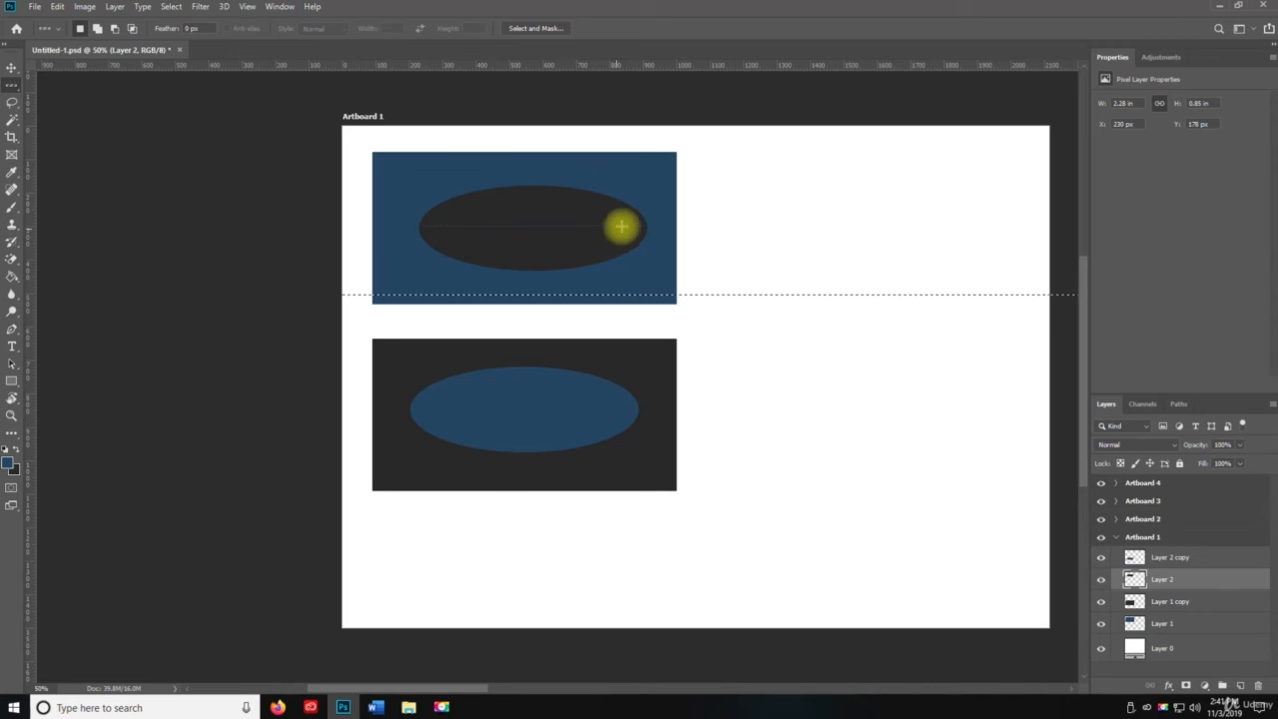
Examine the thin horizontal cut across the upper dark ellipse up close and clear the selection.
key(z)
click(570, 228)
click(570, 228)
click(570, 227)
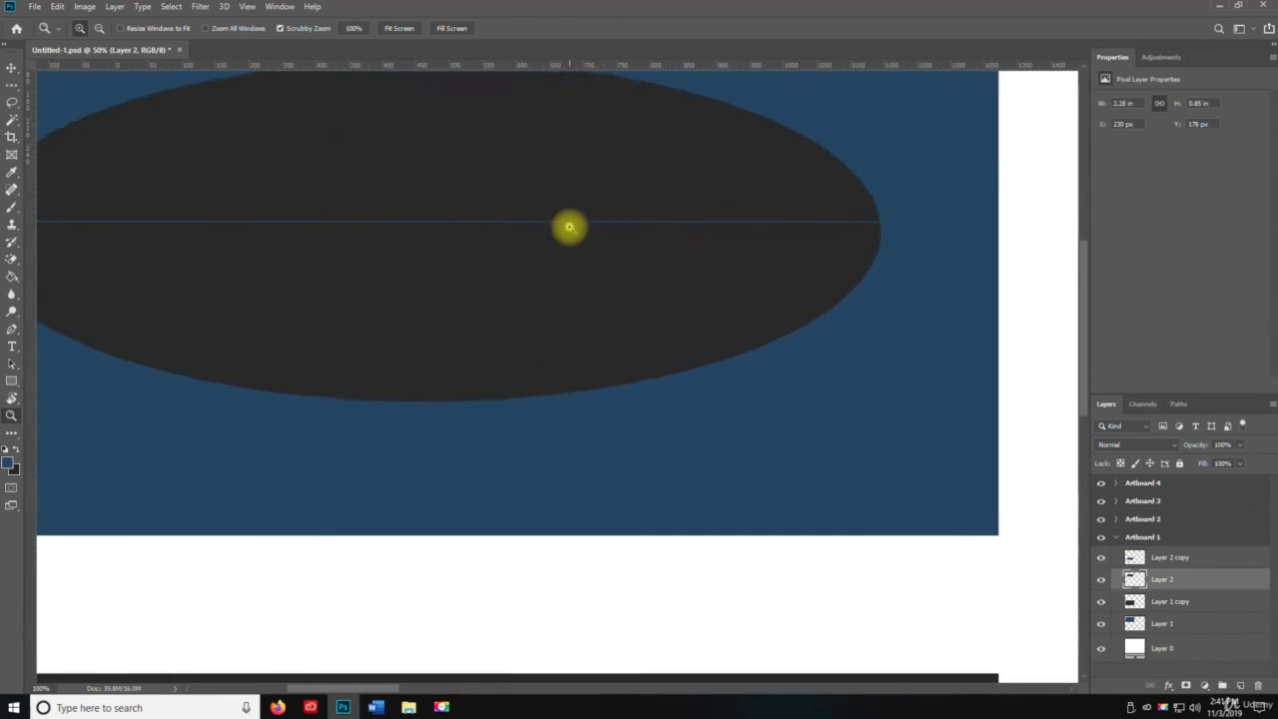
click(570, 227)
key(space)
drag(311, 261, 405, 308)
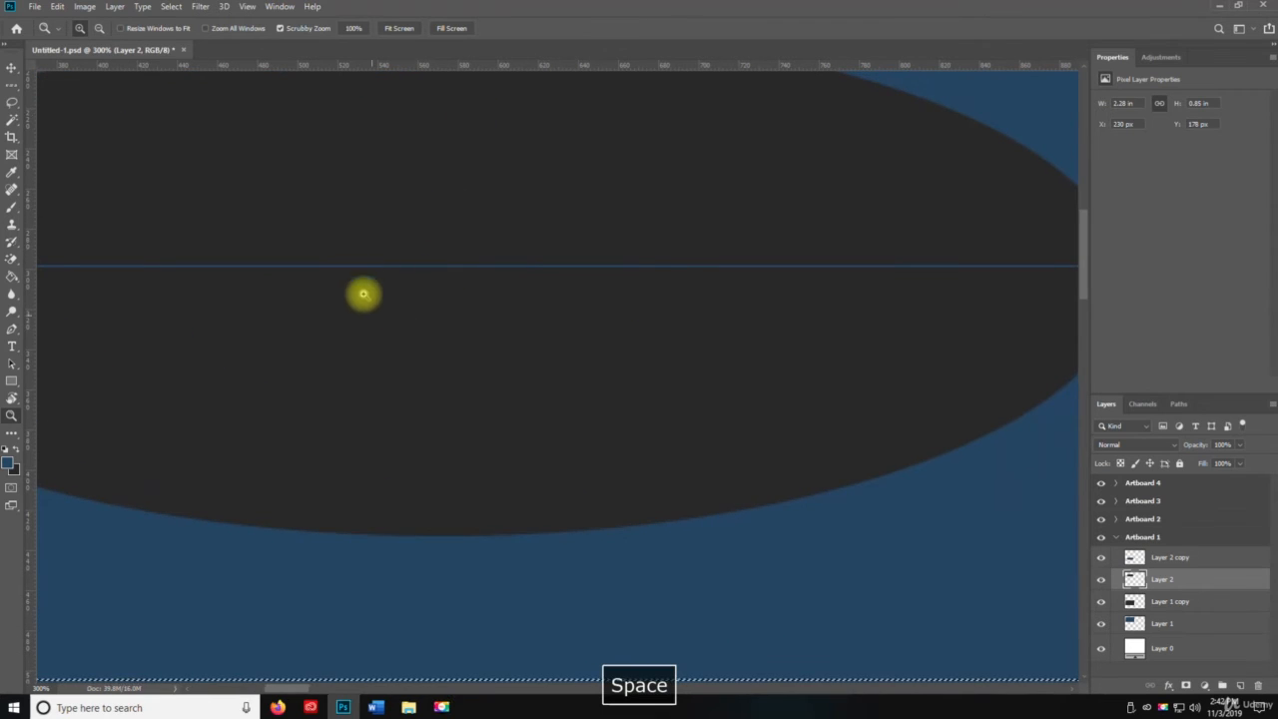
key(ctrl+d)
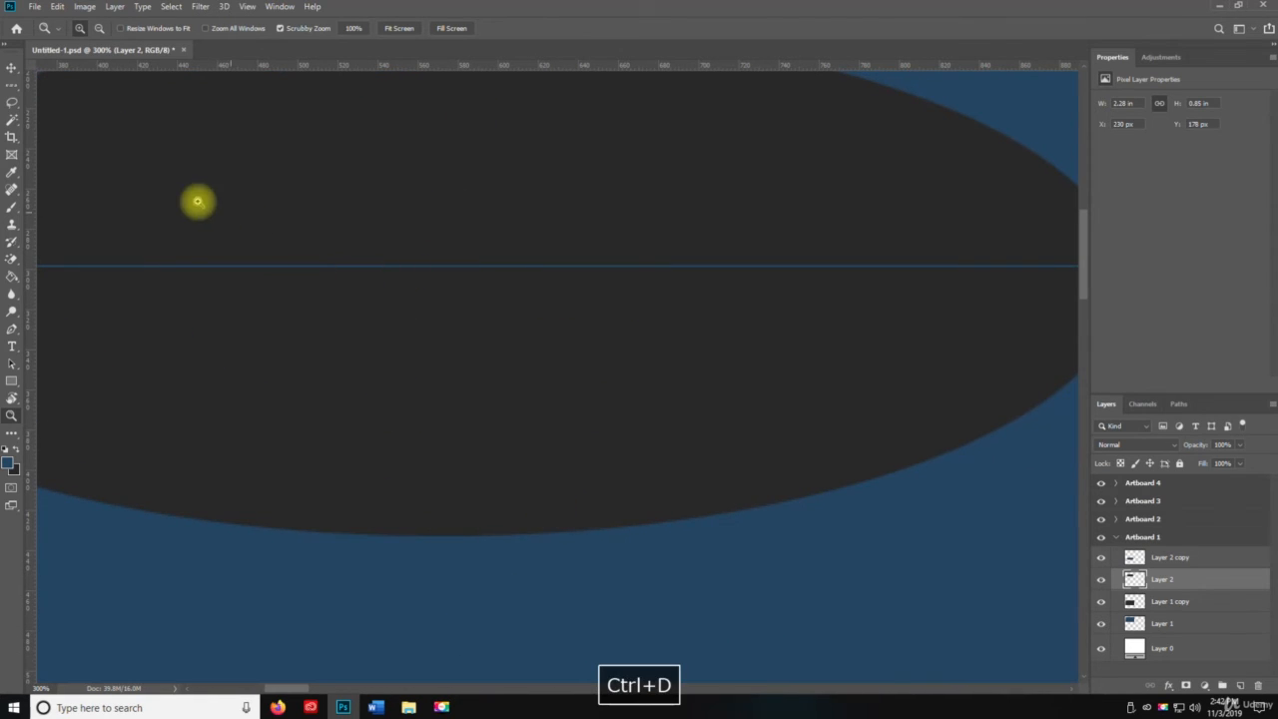
Delete a single-column marquee selection through the centre of the upper dark ellipse on Layer 2, and deselect.
right_click(19, 88)
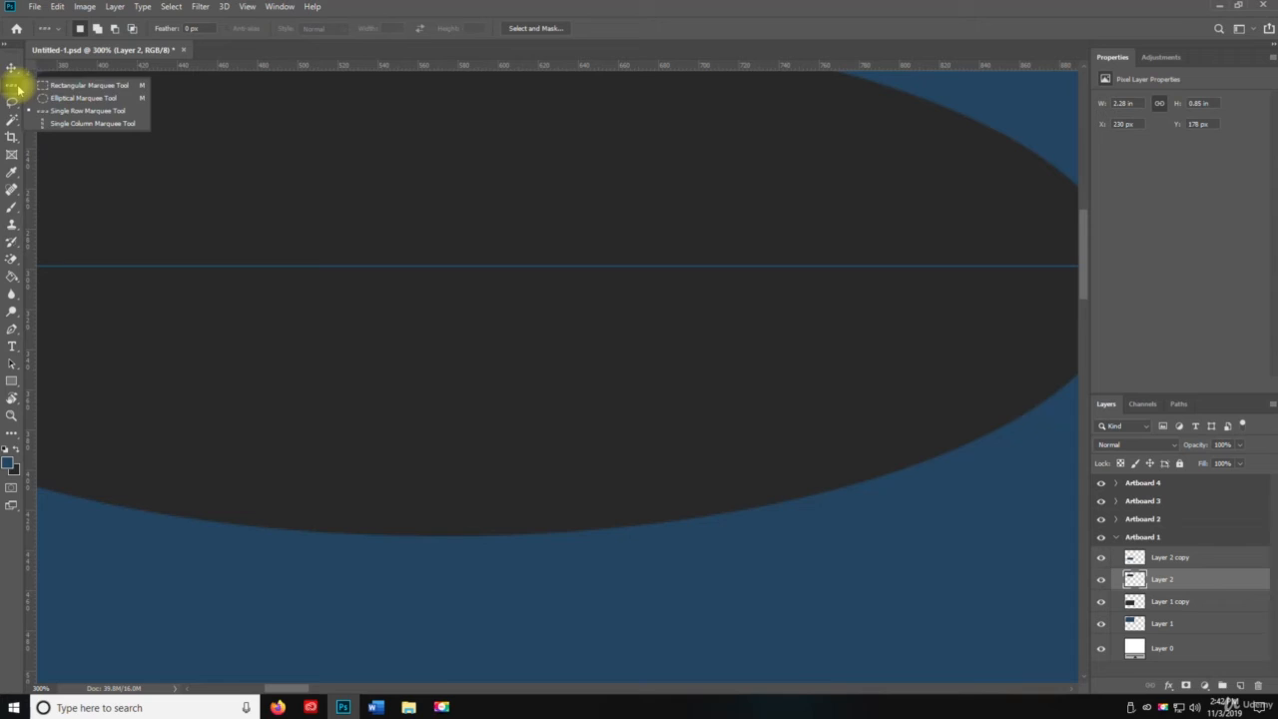
click(70, 121)
click(424, 179)
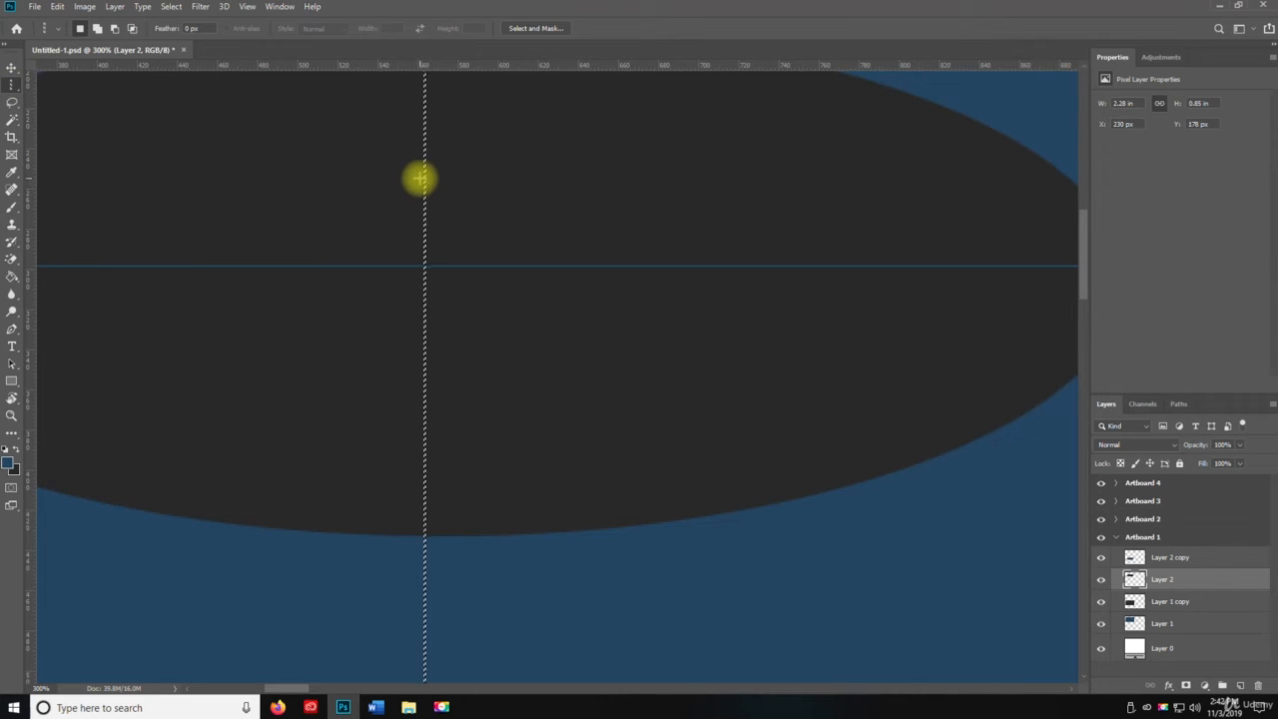
key(Delete)
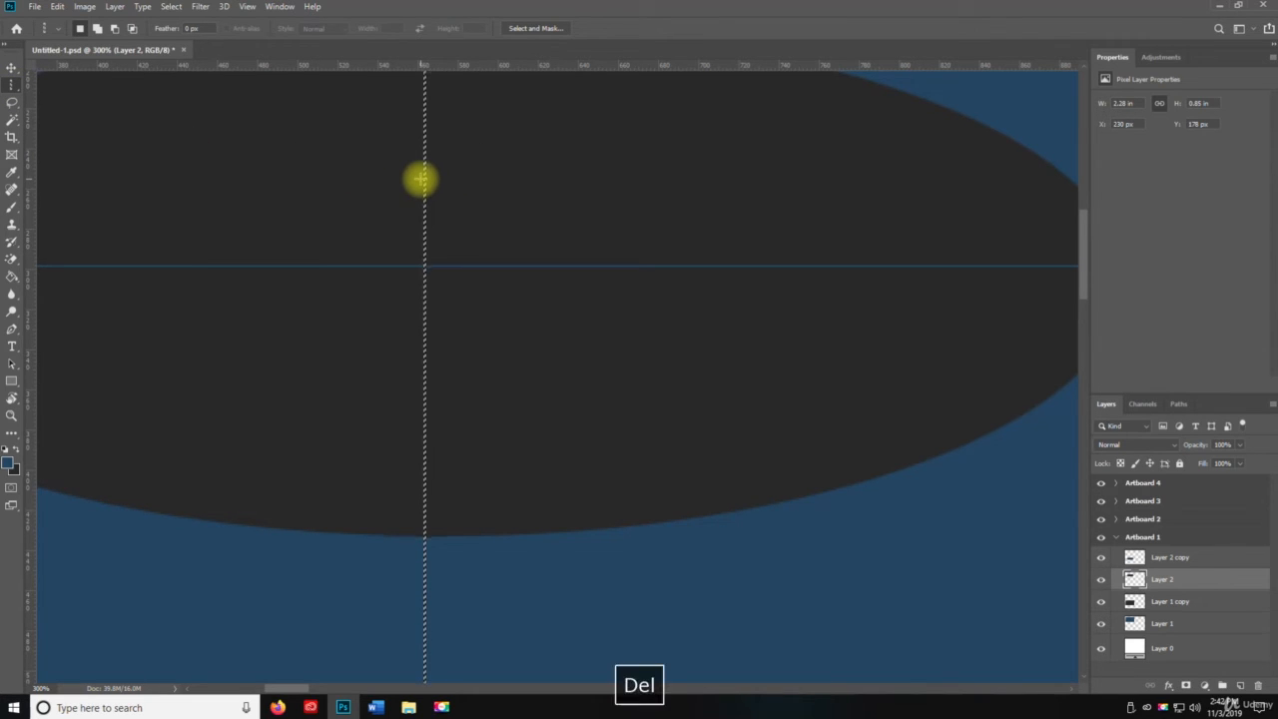
key(ctrl+d)
Activate Layer 2 copy, delete a single-row marquee selection across the middle of the lower blue ellipse, and deselect.
key(z)
alt+click(447, 348)
alt+click(447, 348)
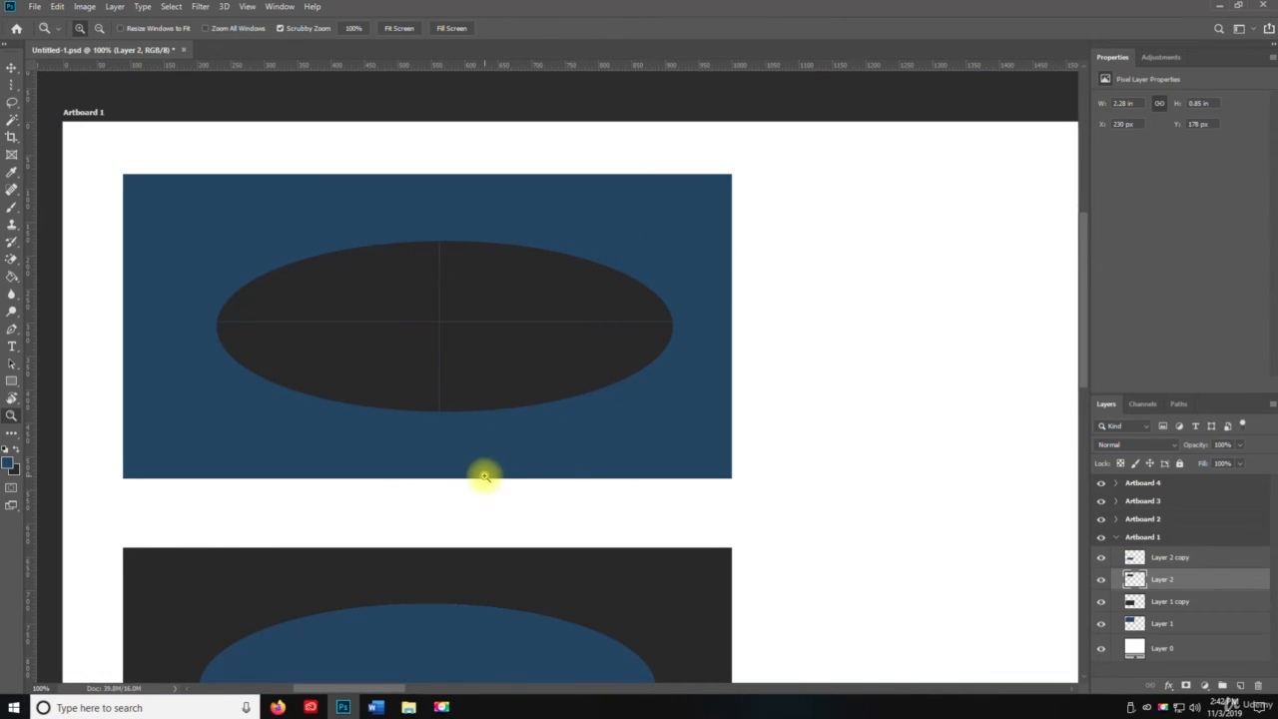
key(space)
drag(485, 473, 492, 183)
key(m)
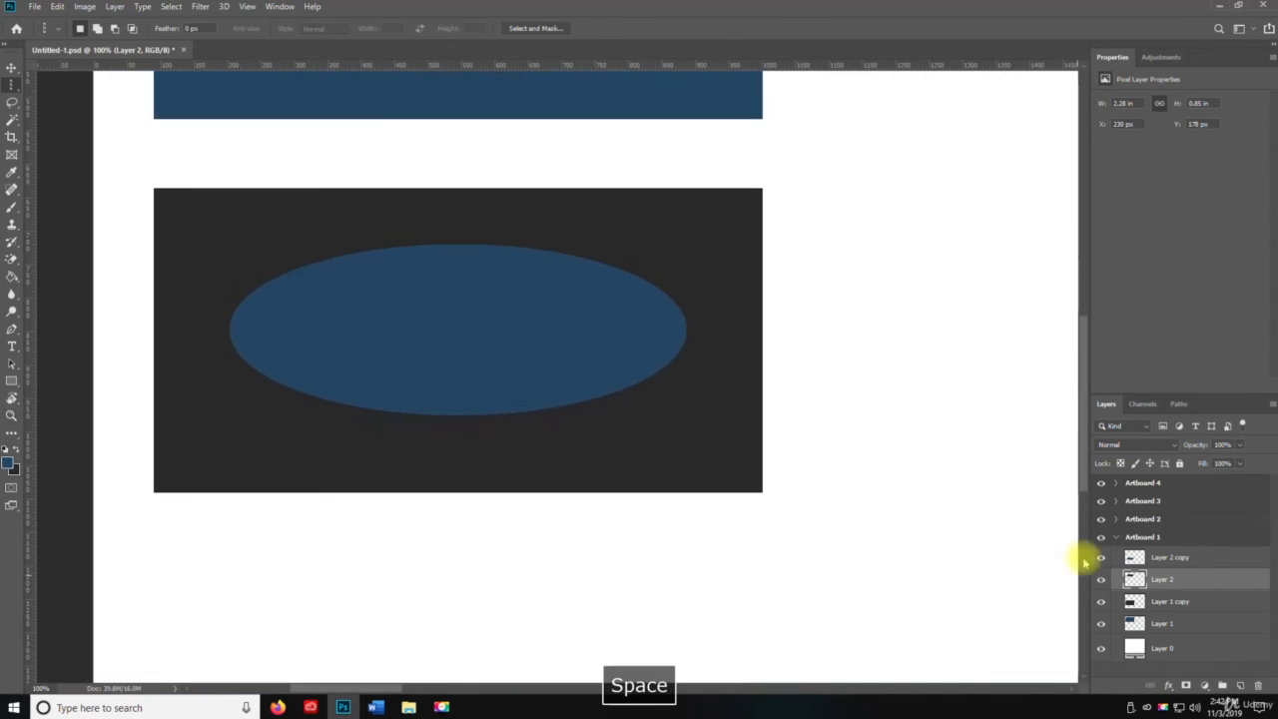
click(1152, 556)
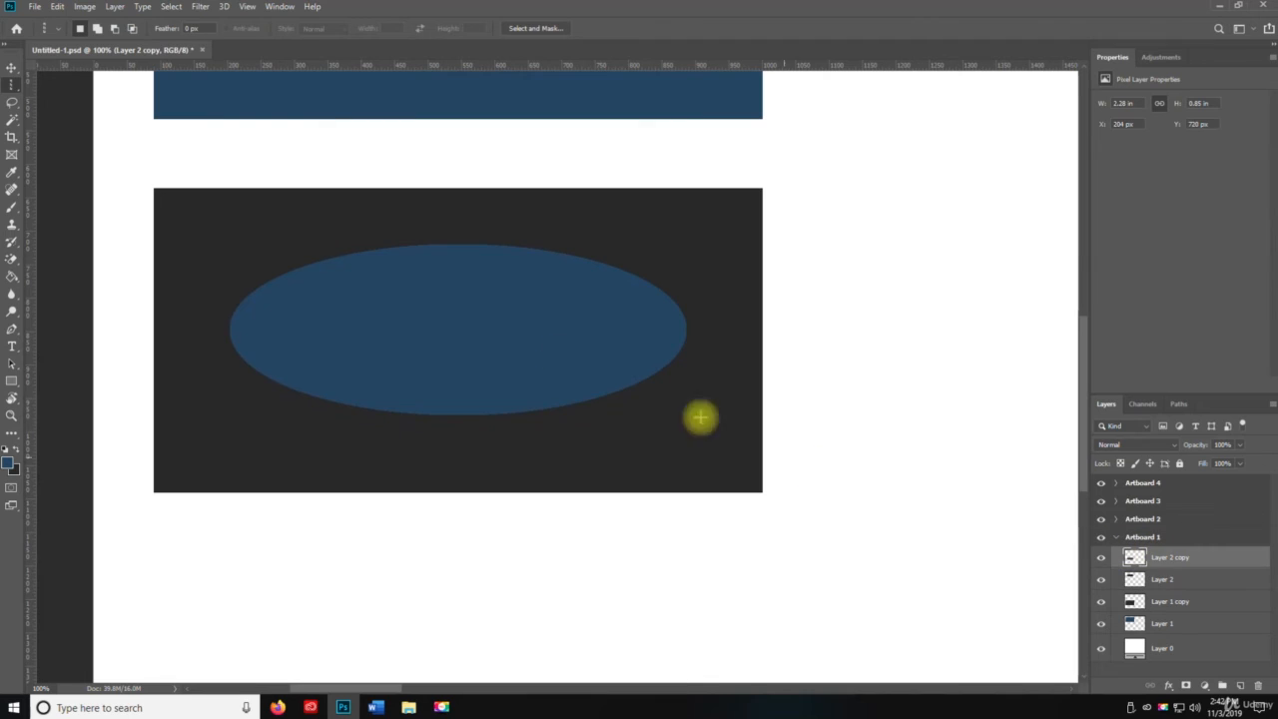
click(10, 86)
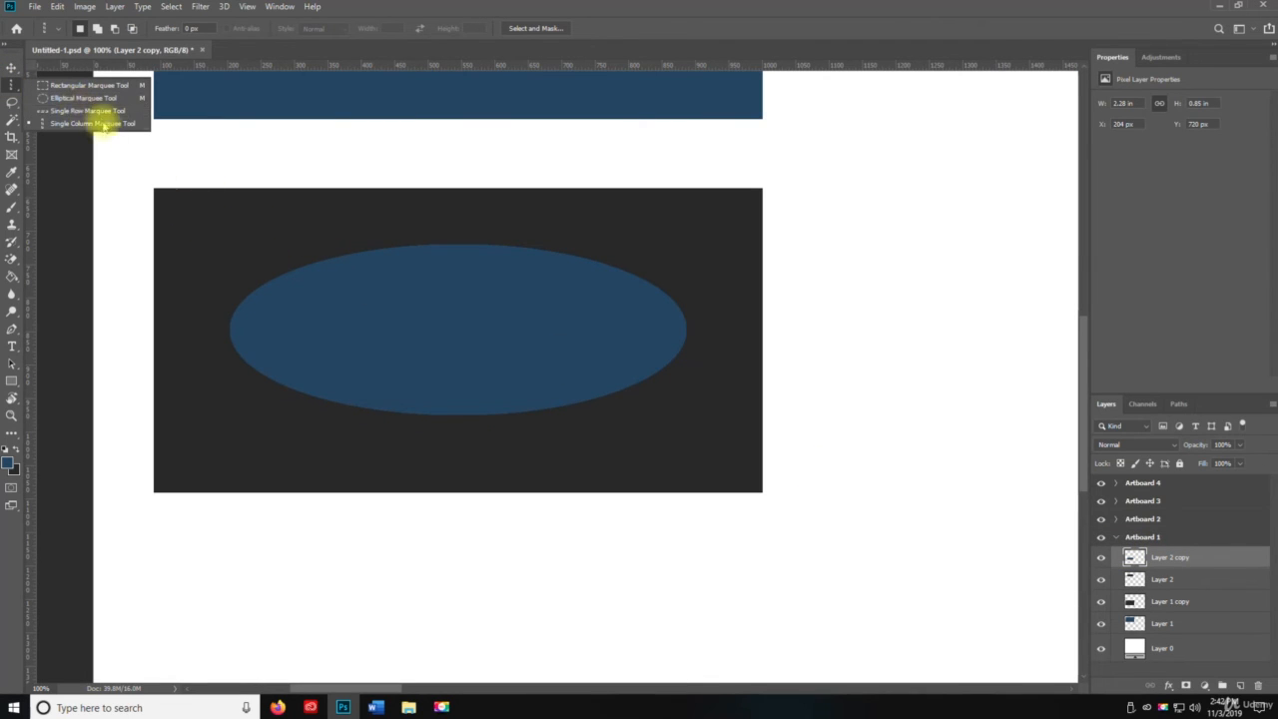
click(78, 112)
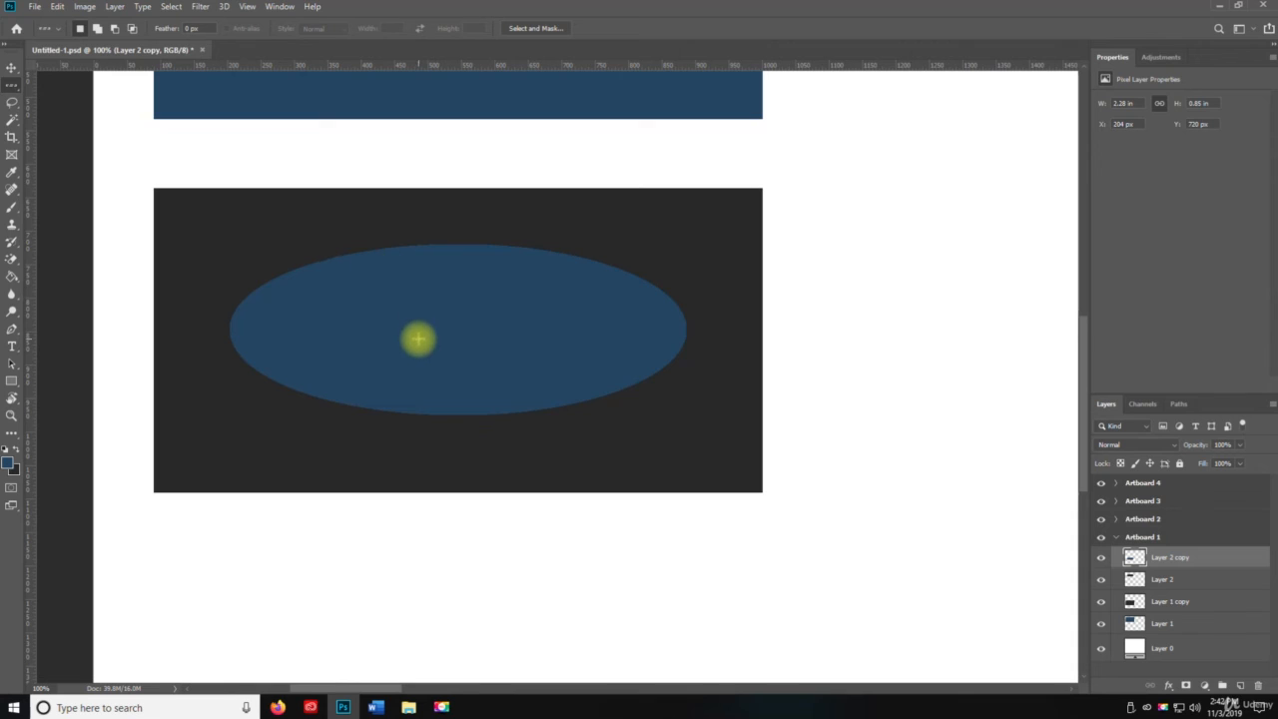
click(421, 332)
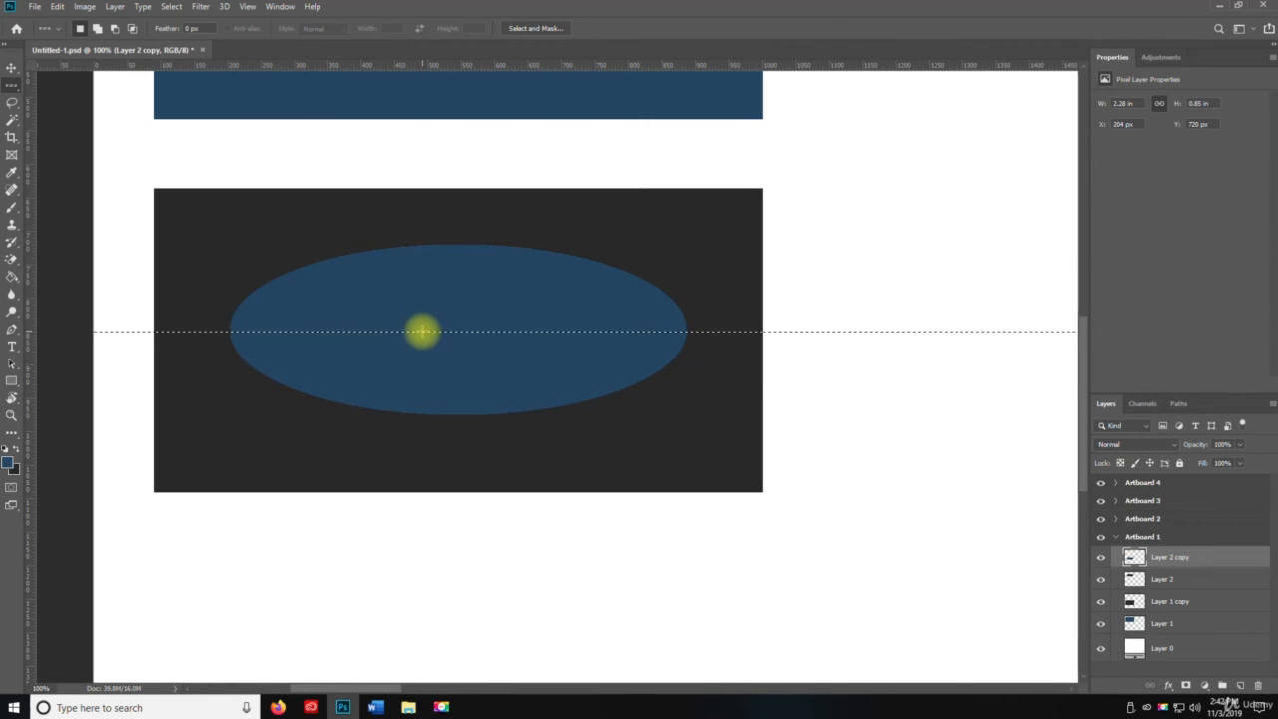
key(Delete)
key(ctrl+d)
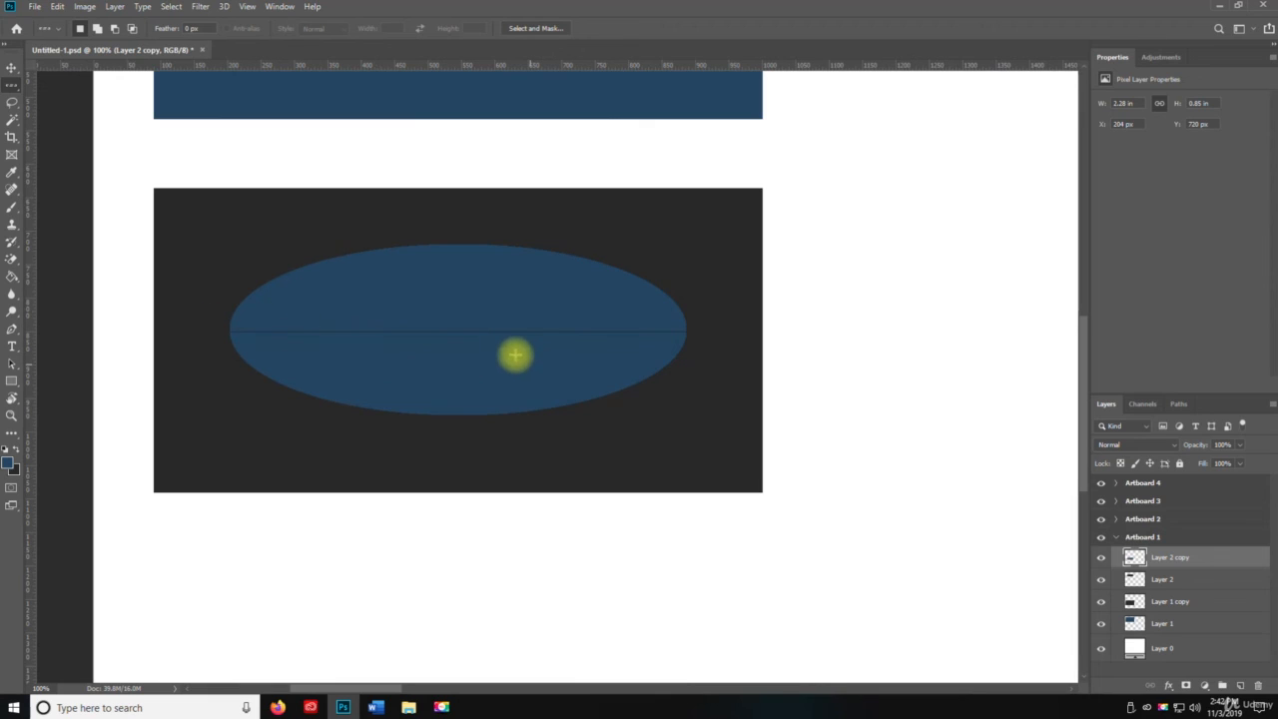
Delete a single-column marquee selection through the centre of the lower blue ellipse, and deselect.
right_click(12, 97)
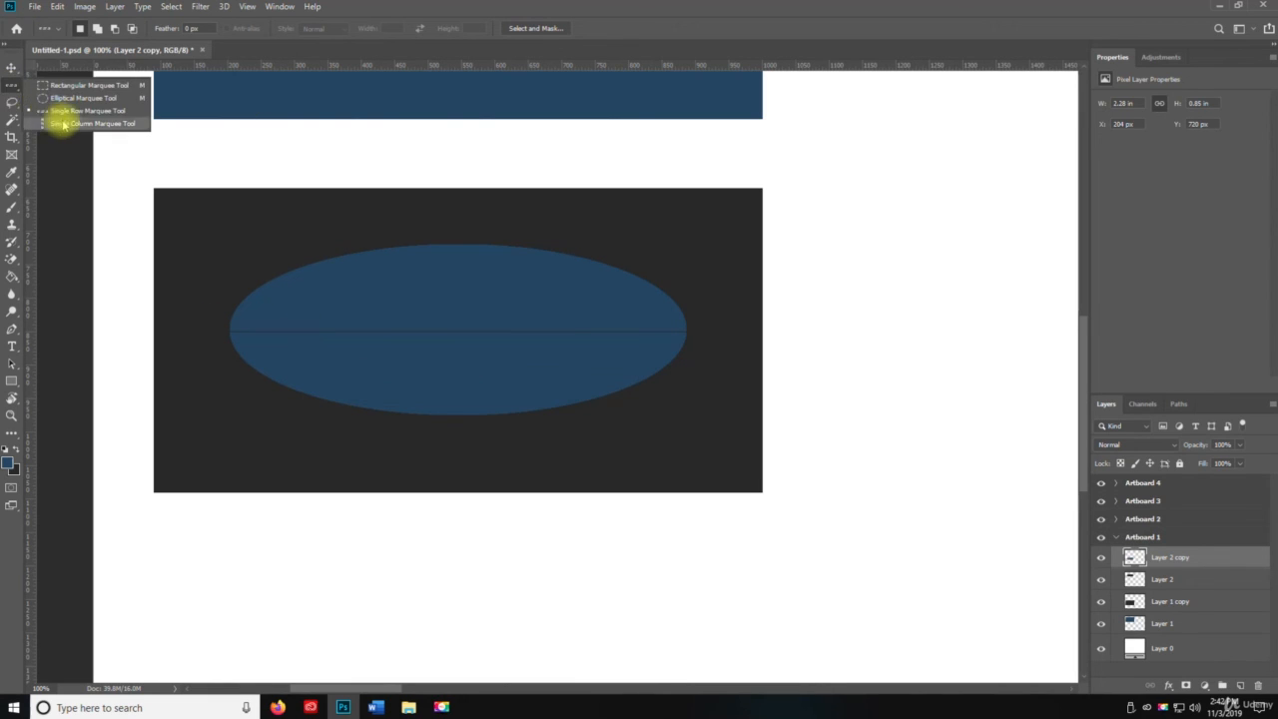
click(45, 126)
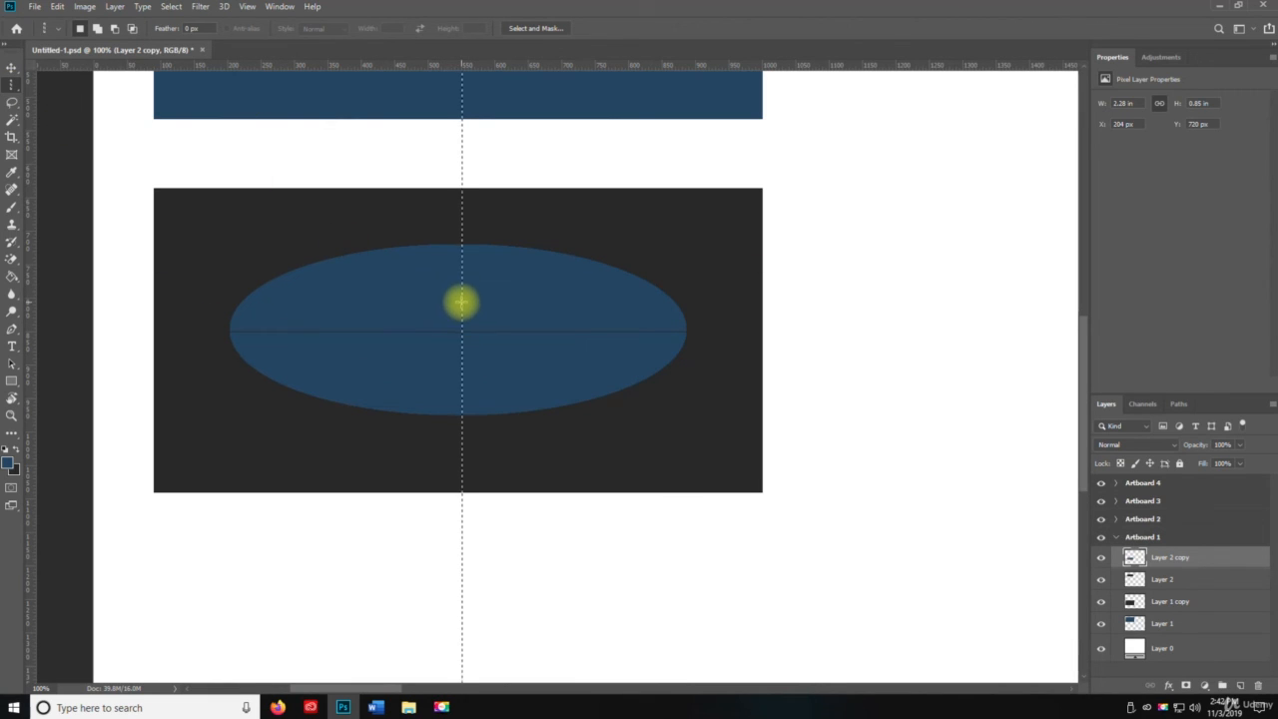
key(Delete)
key(ctrl+d)
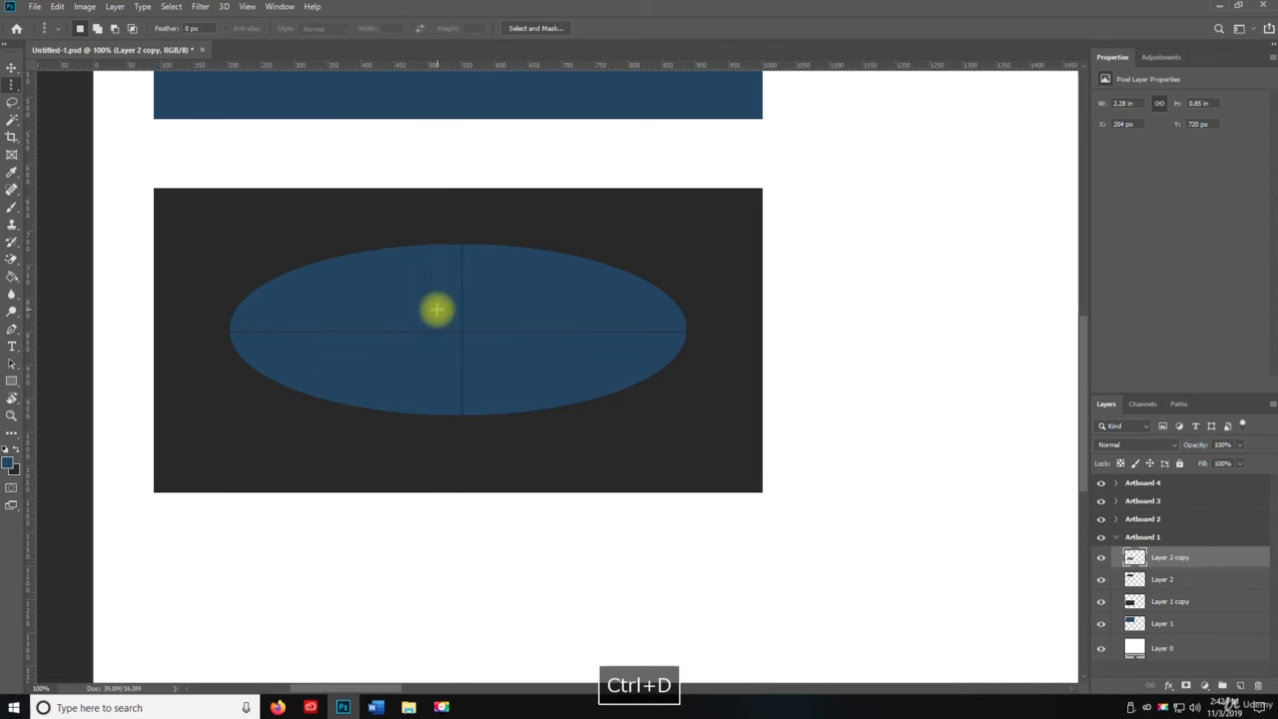
Examine the crossing of the horizontal and vertical cuts in the lower blue ellipse up close.
key(z)
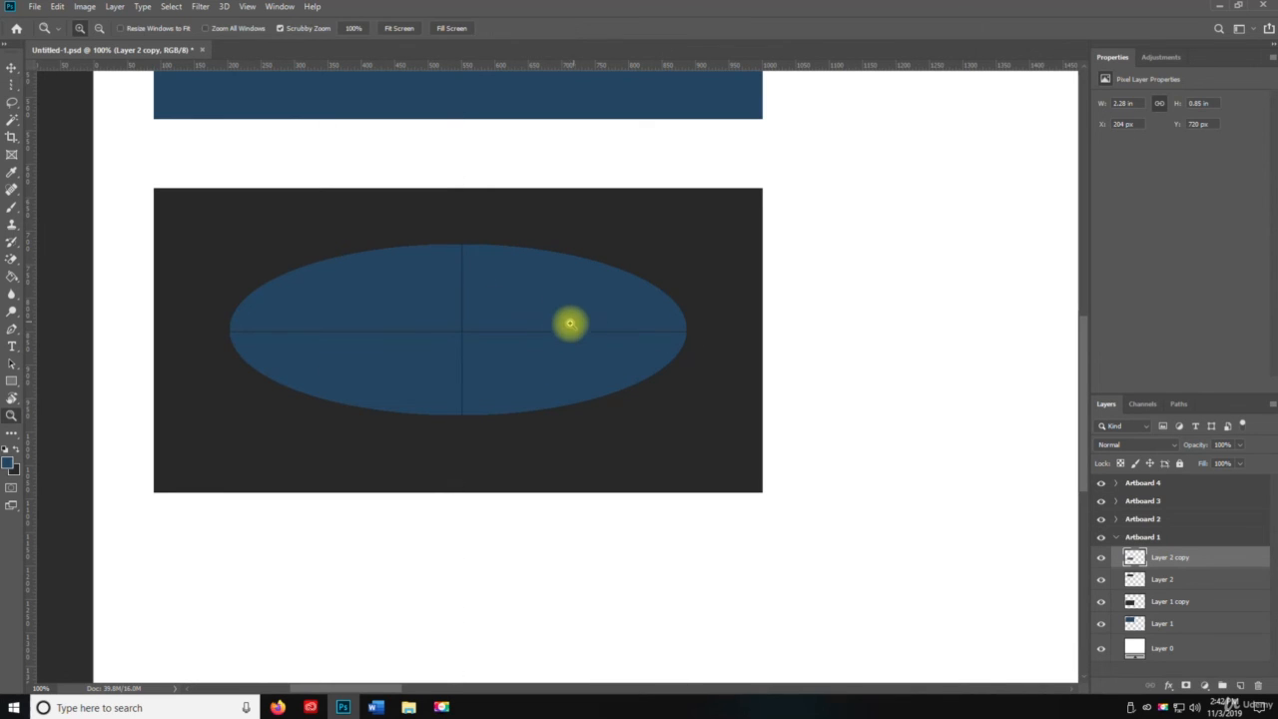
click(539, 334)
click(480, 327)
drag(413, 380, 594, 363)
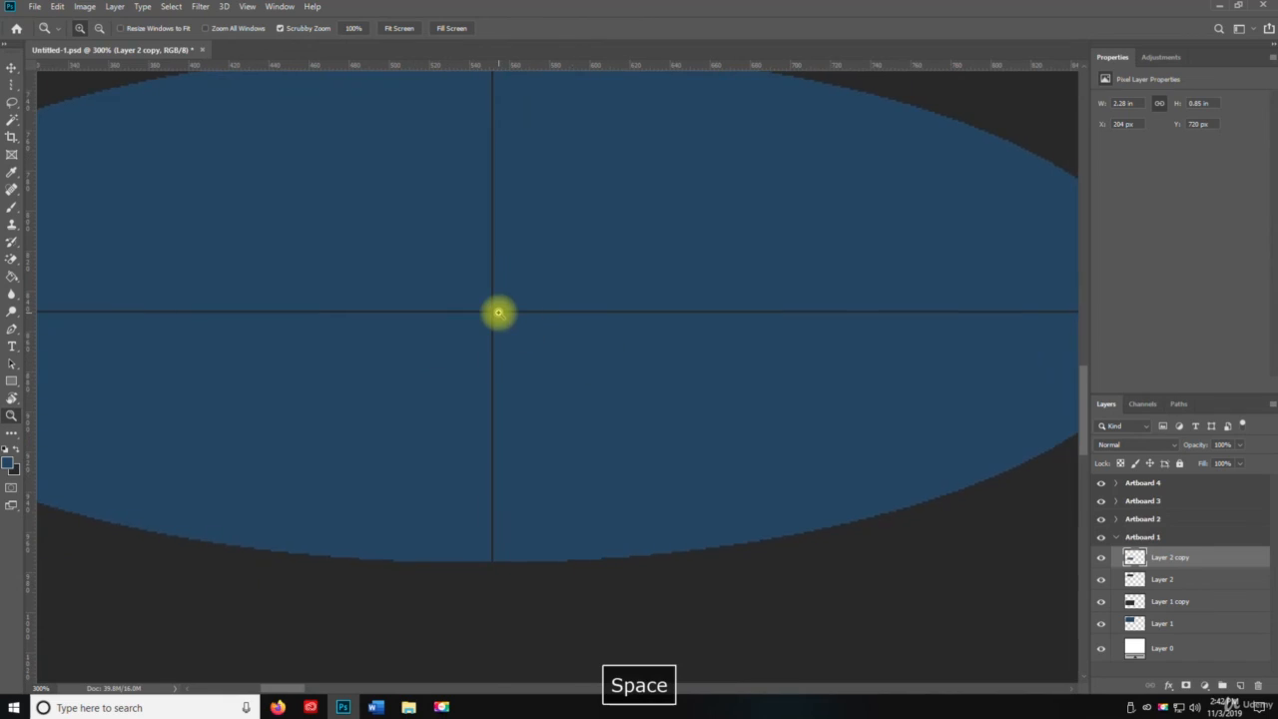
click(496, 313)
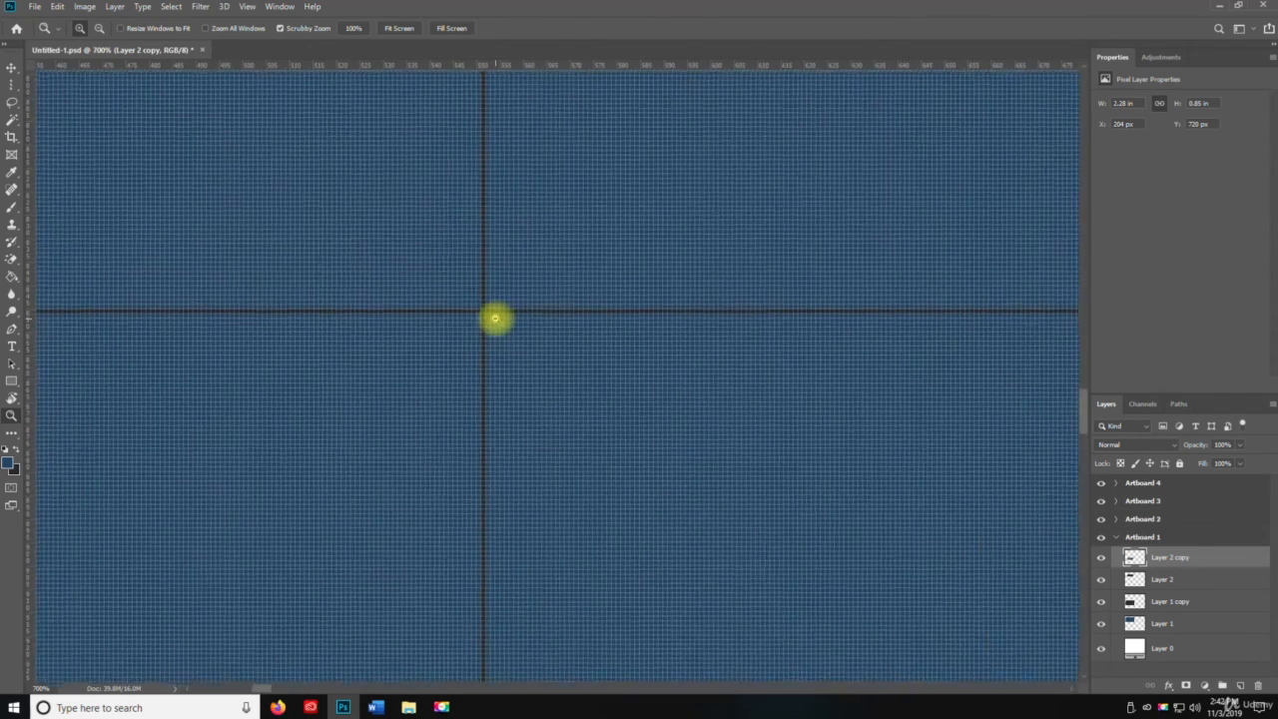
alt+click(497, 317)
alt+click(495, 317)
alt+click(495, 318)
alt+click(495, 318)
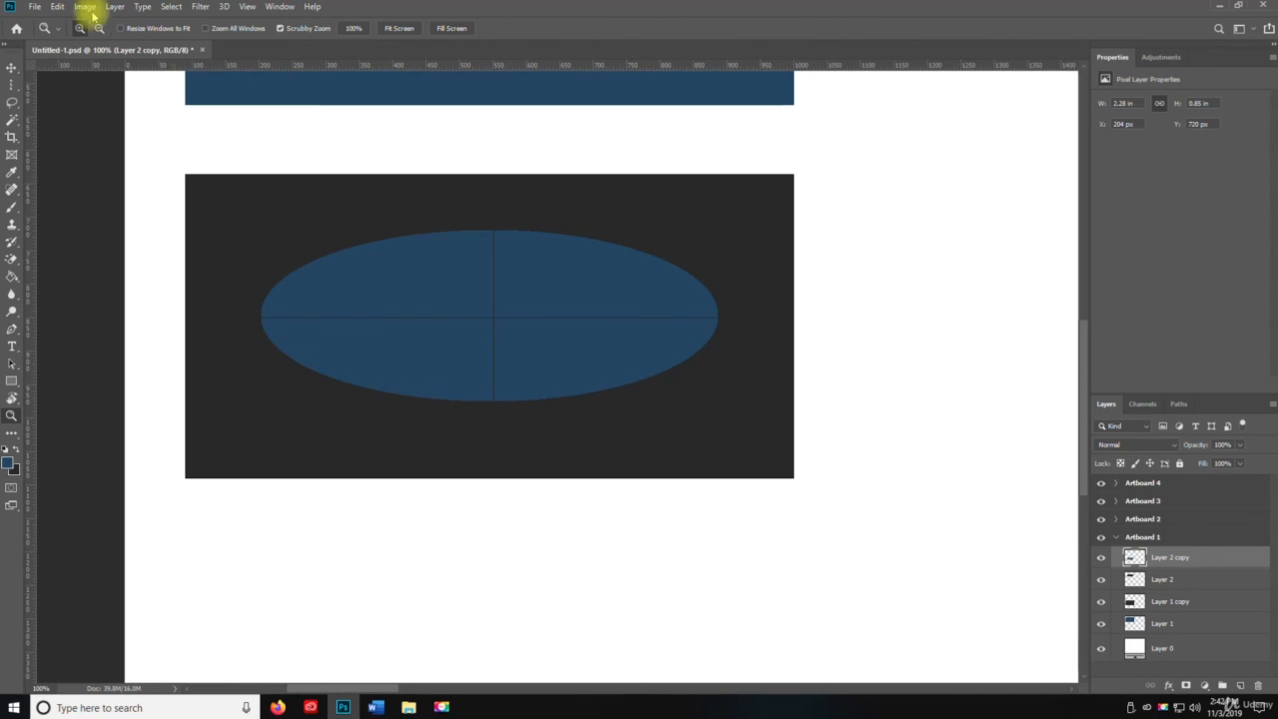
click(13, 86)
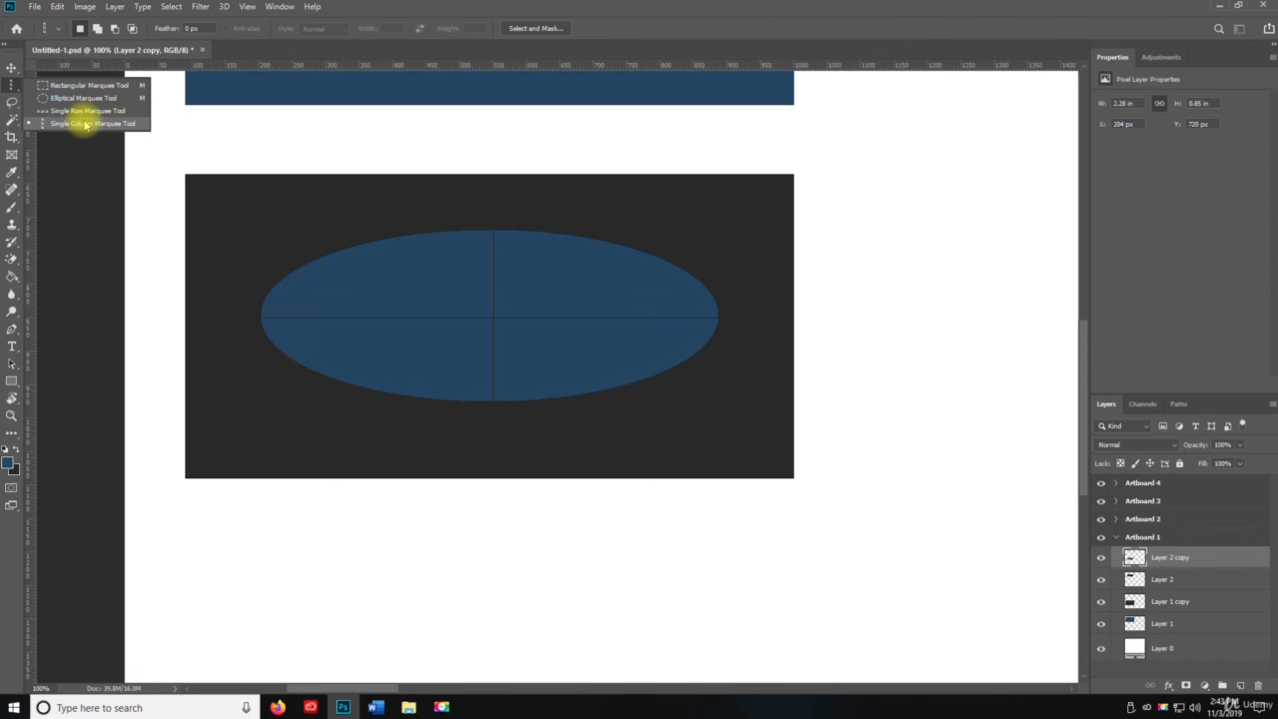
click(171, 168)
key(ctrl+d)
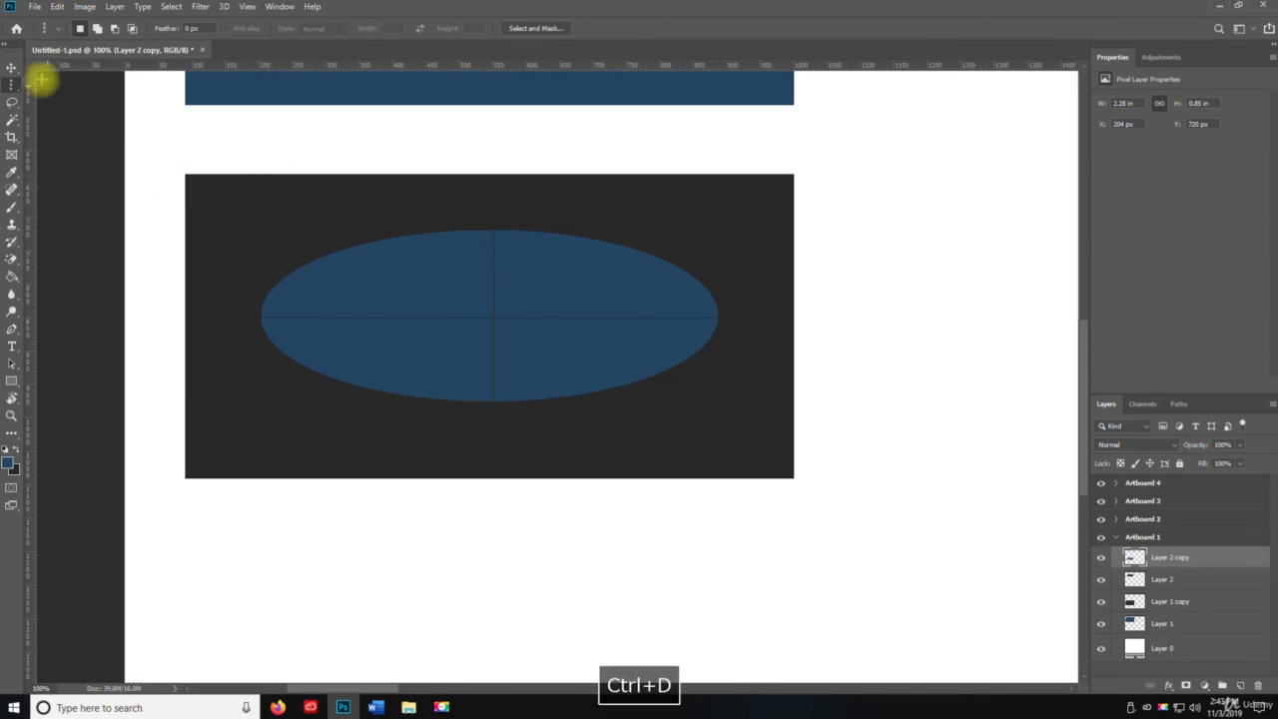